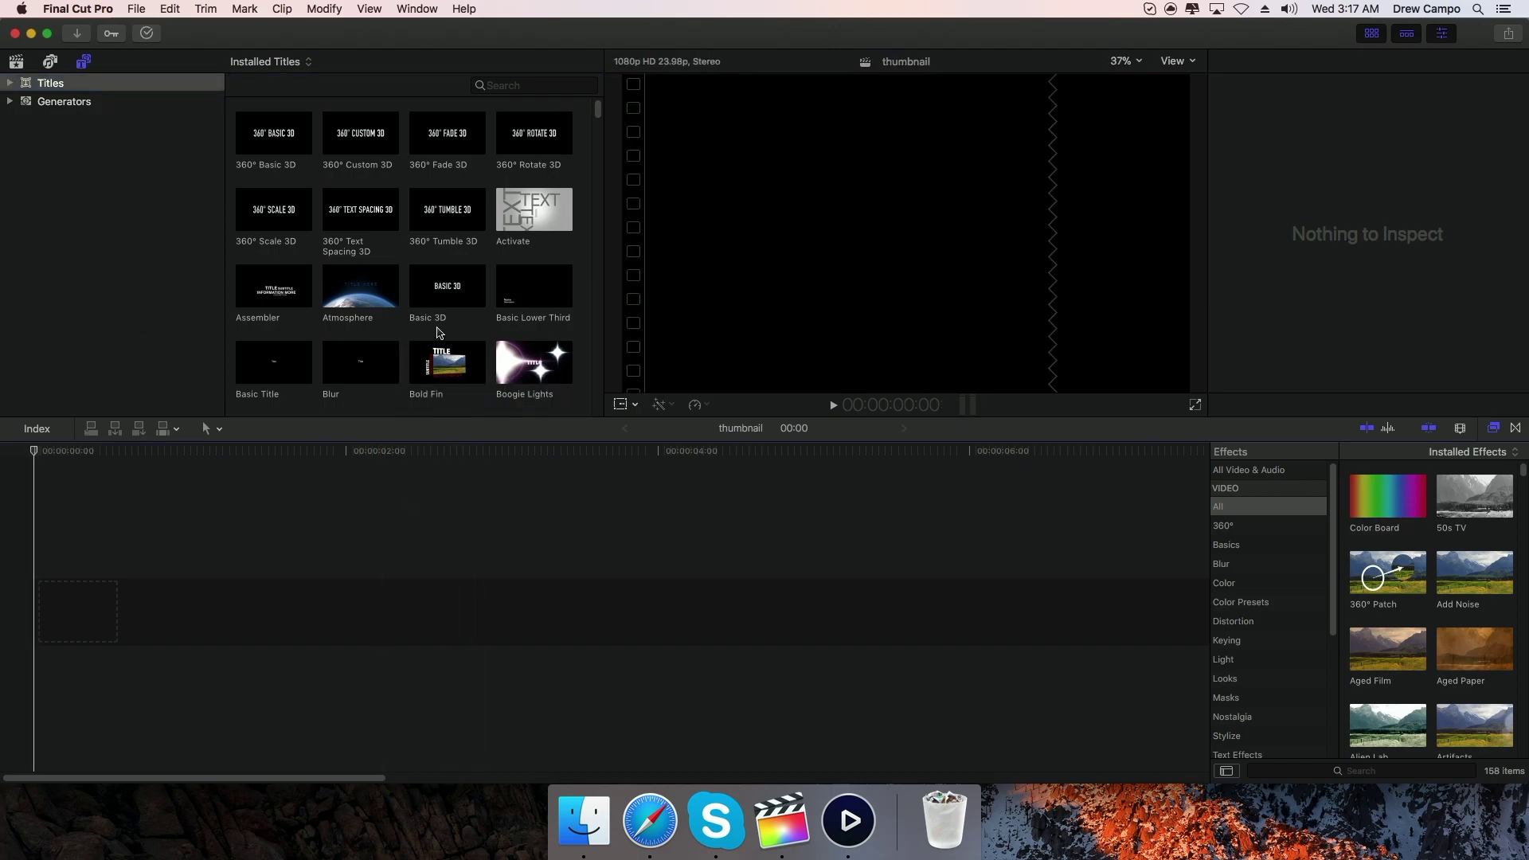
Switch to Safari and open google.ca
left_click(651, 820)
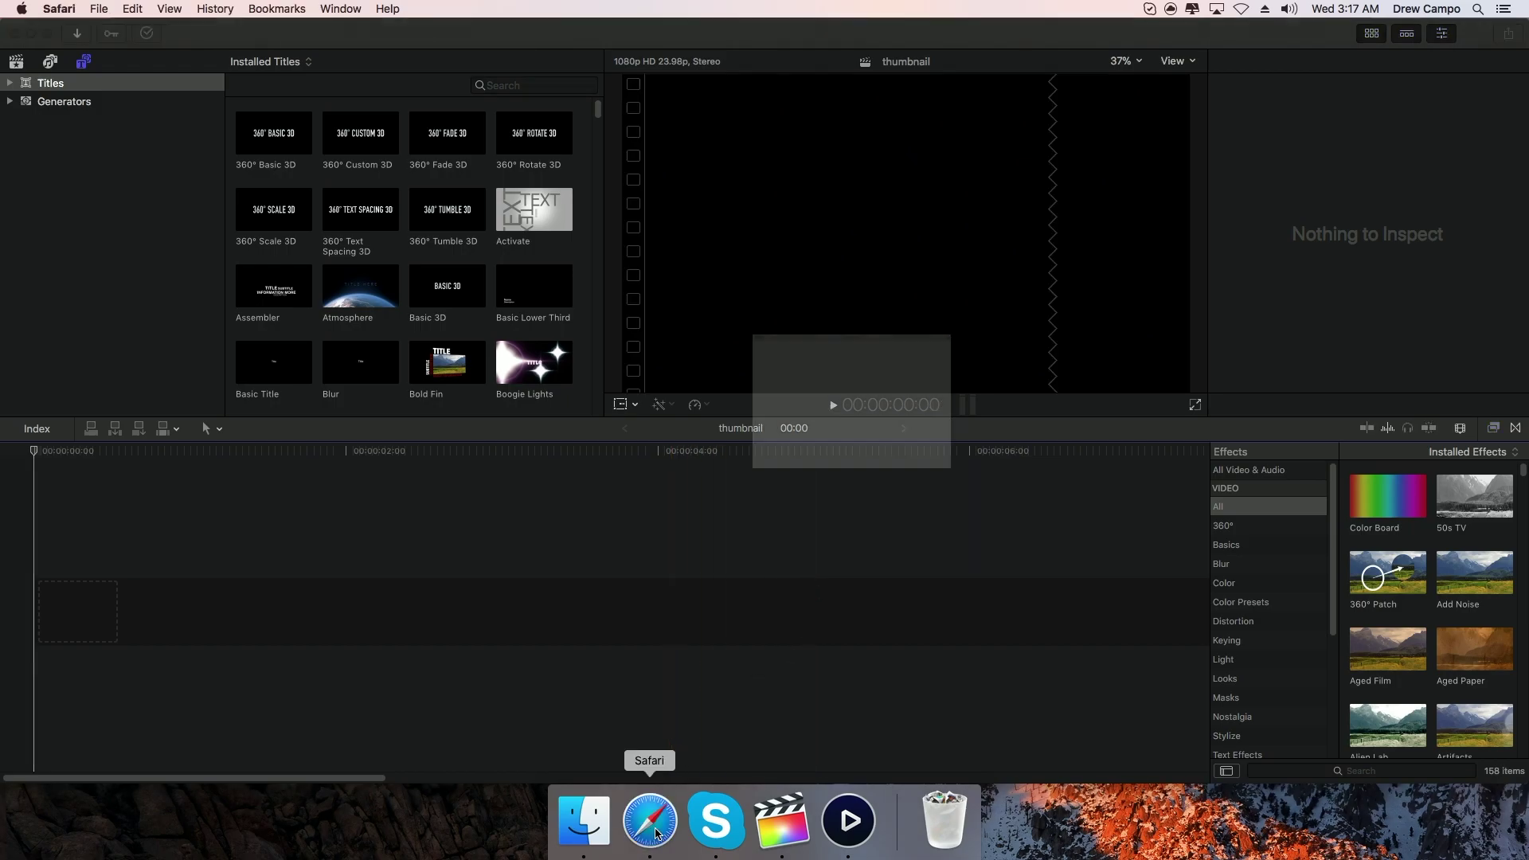
left_click(830, 33)
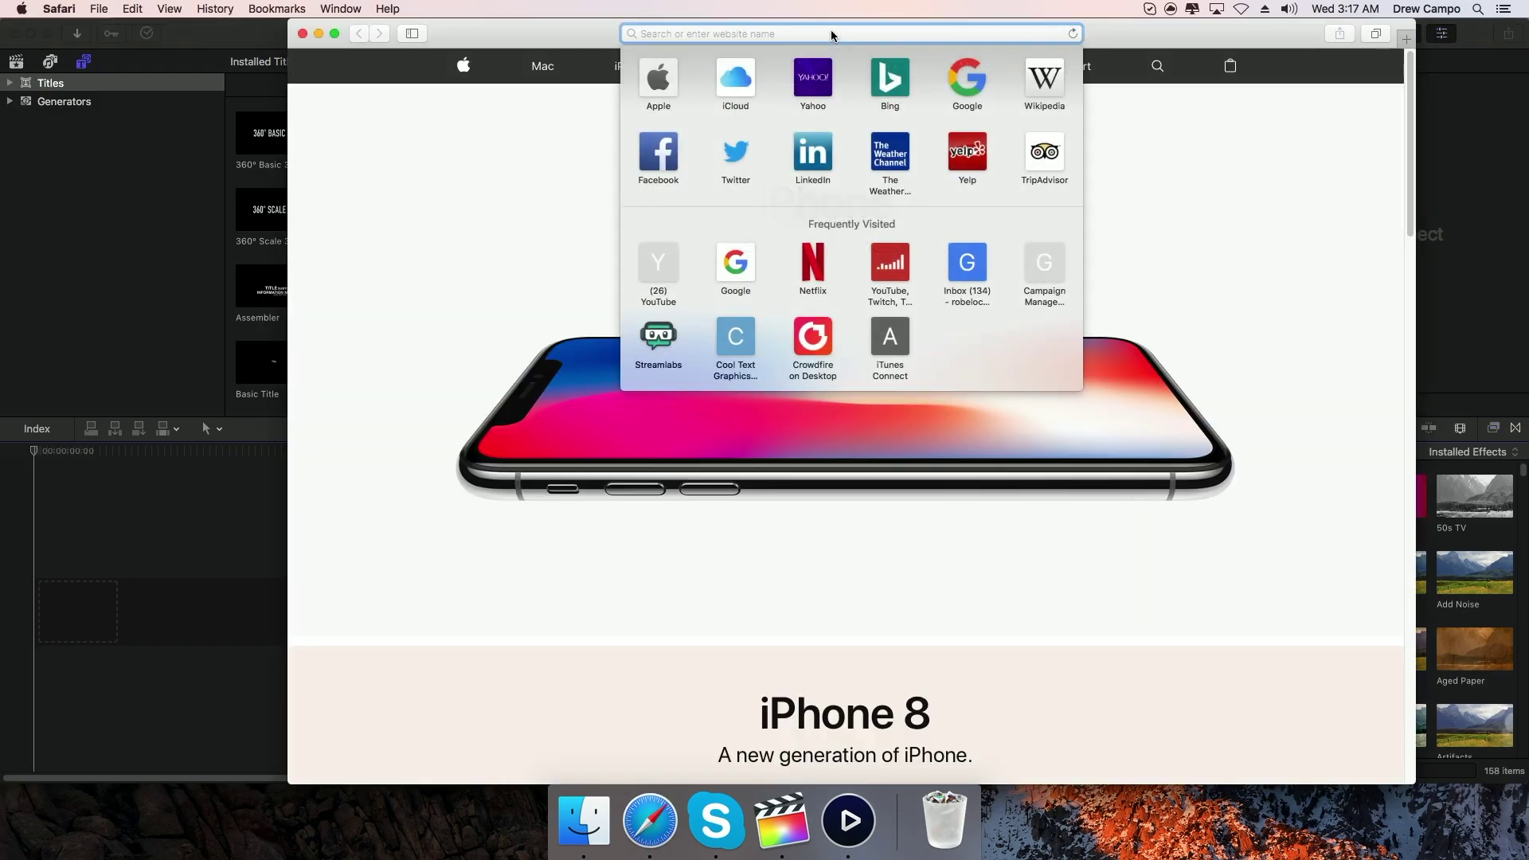
type("google.ca")
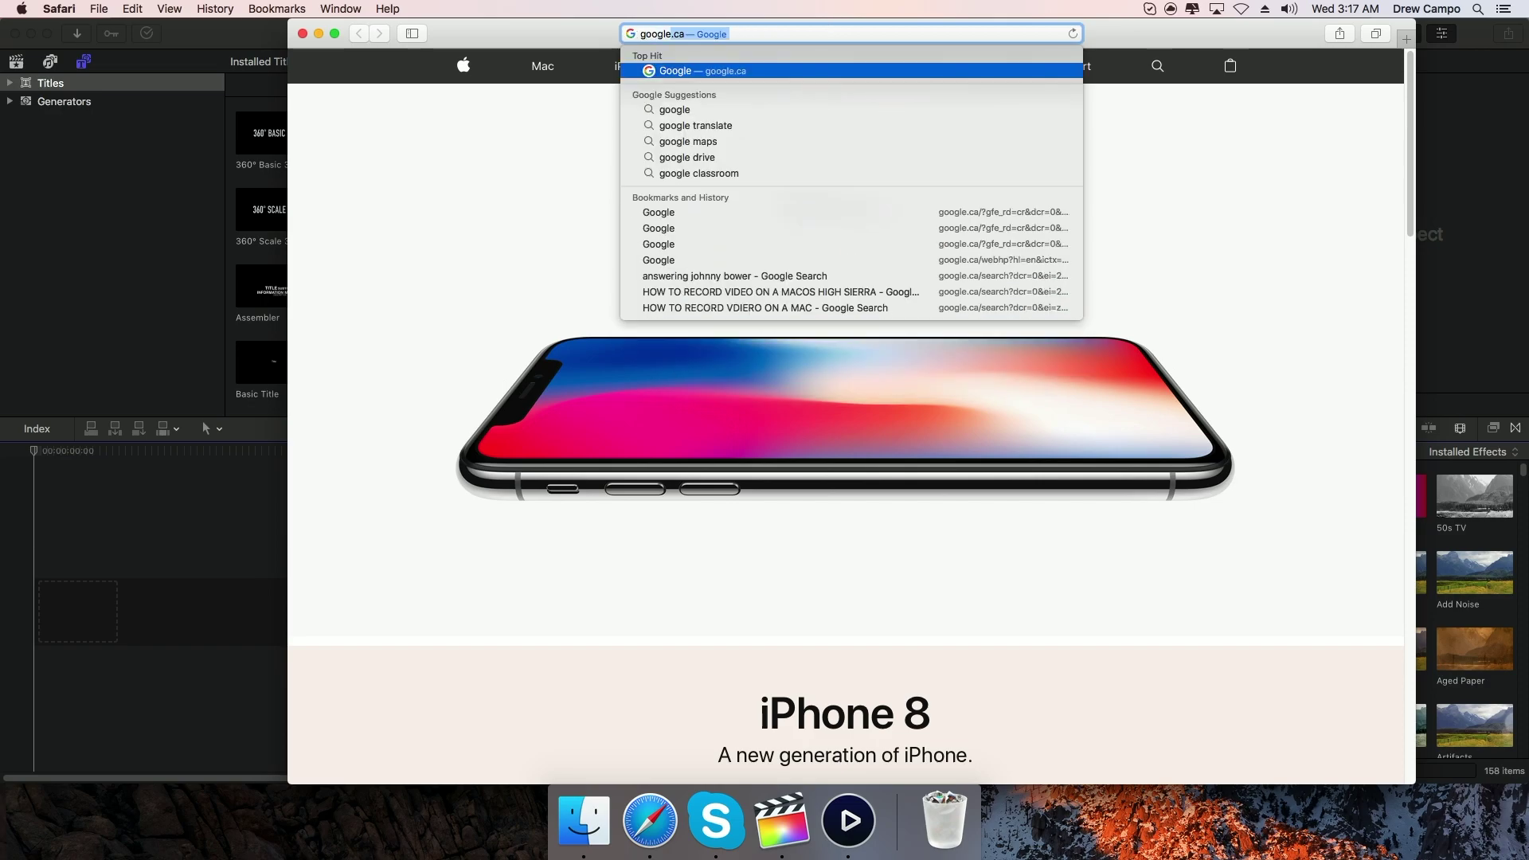
key("Return")
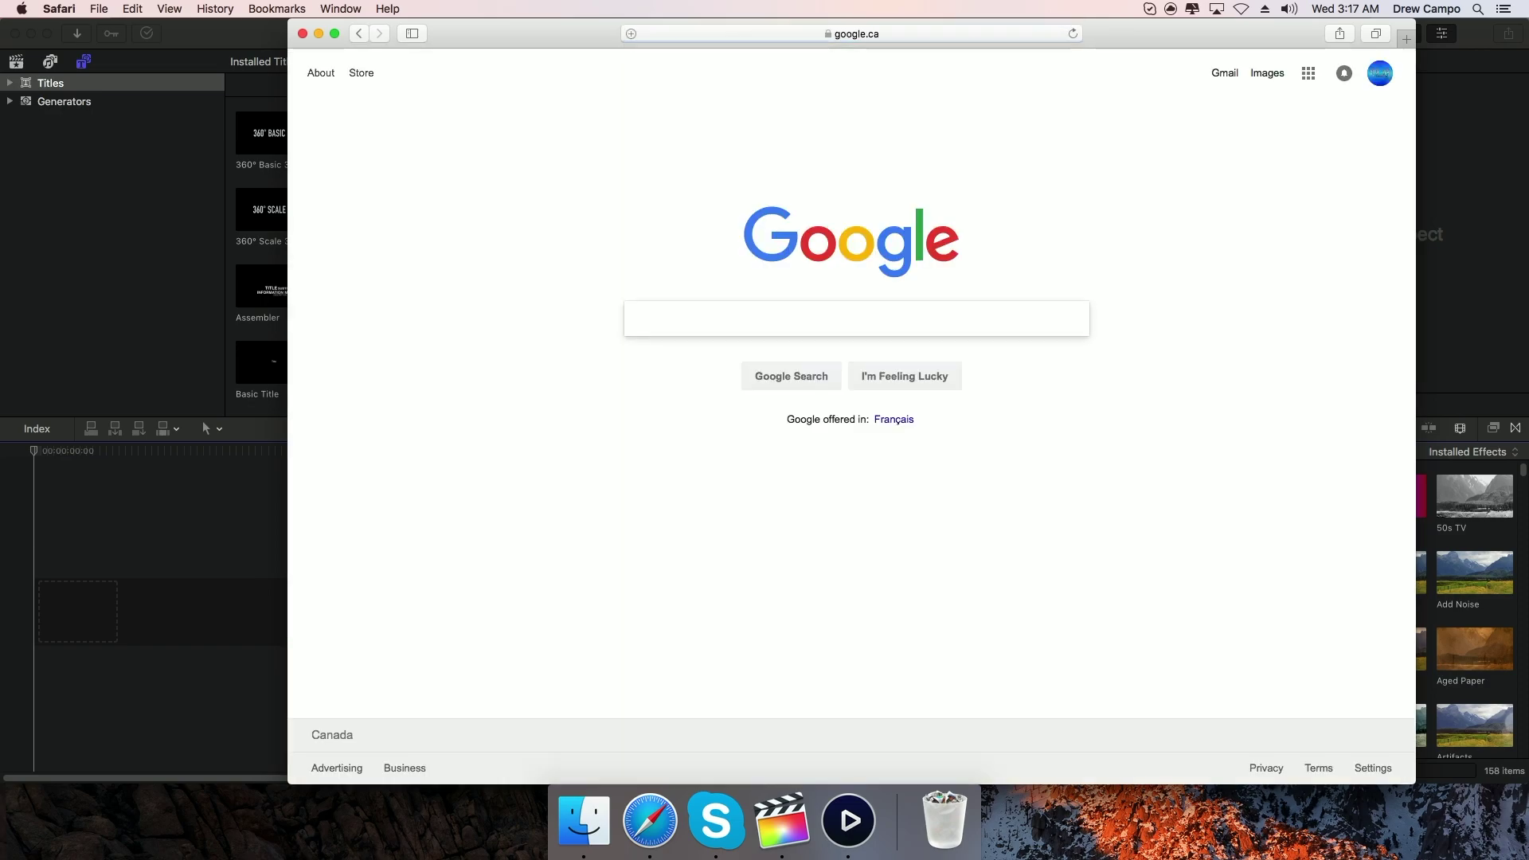
Search Google for "donald trump" and show the image results
type("don")
key("Down")
key("Return")
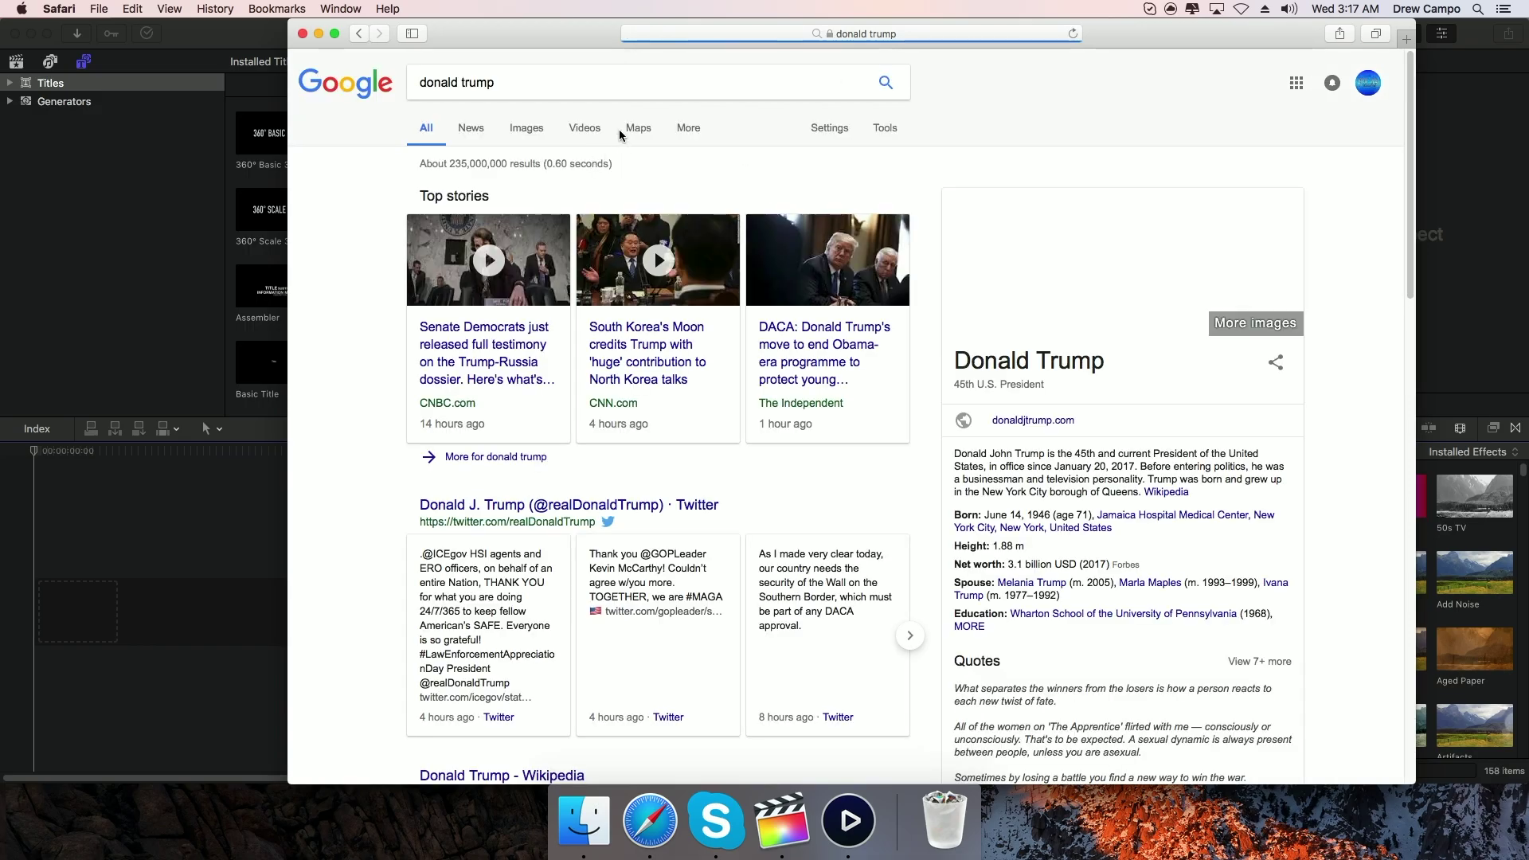
left_click(522, 129)
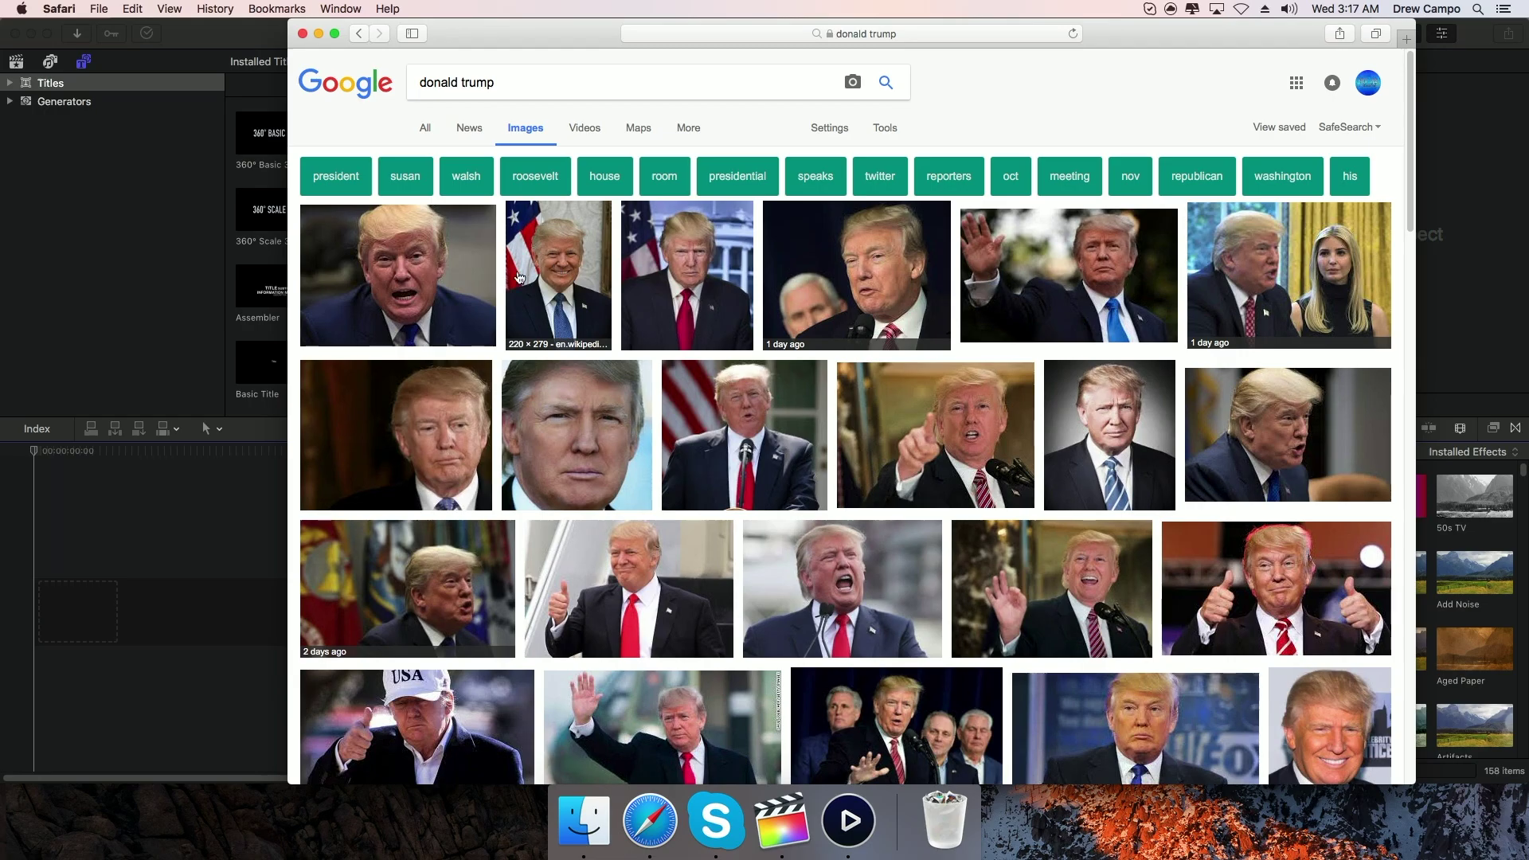
Open the first image result, the 1440 × 907 photo from thenation.com, and save it to the desktop
left_click(461, 267)
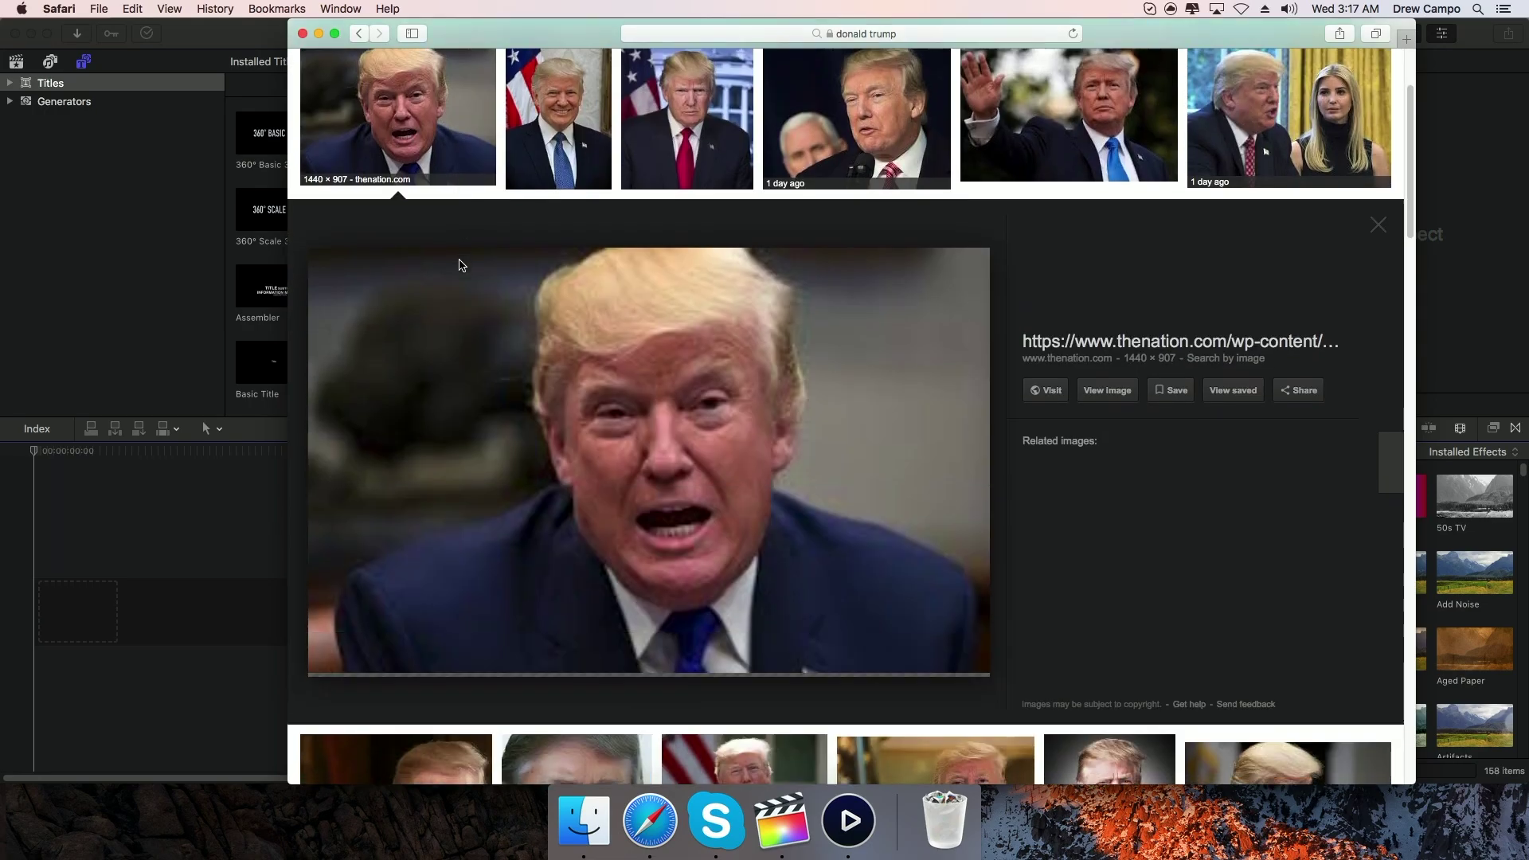
right_click(596, 431)
left_click(661, 631)
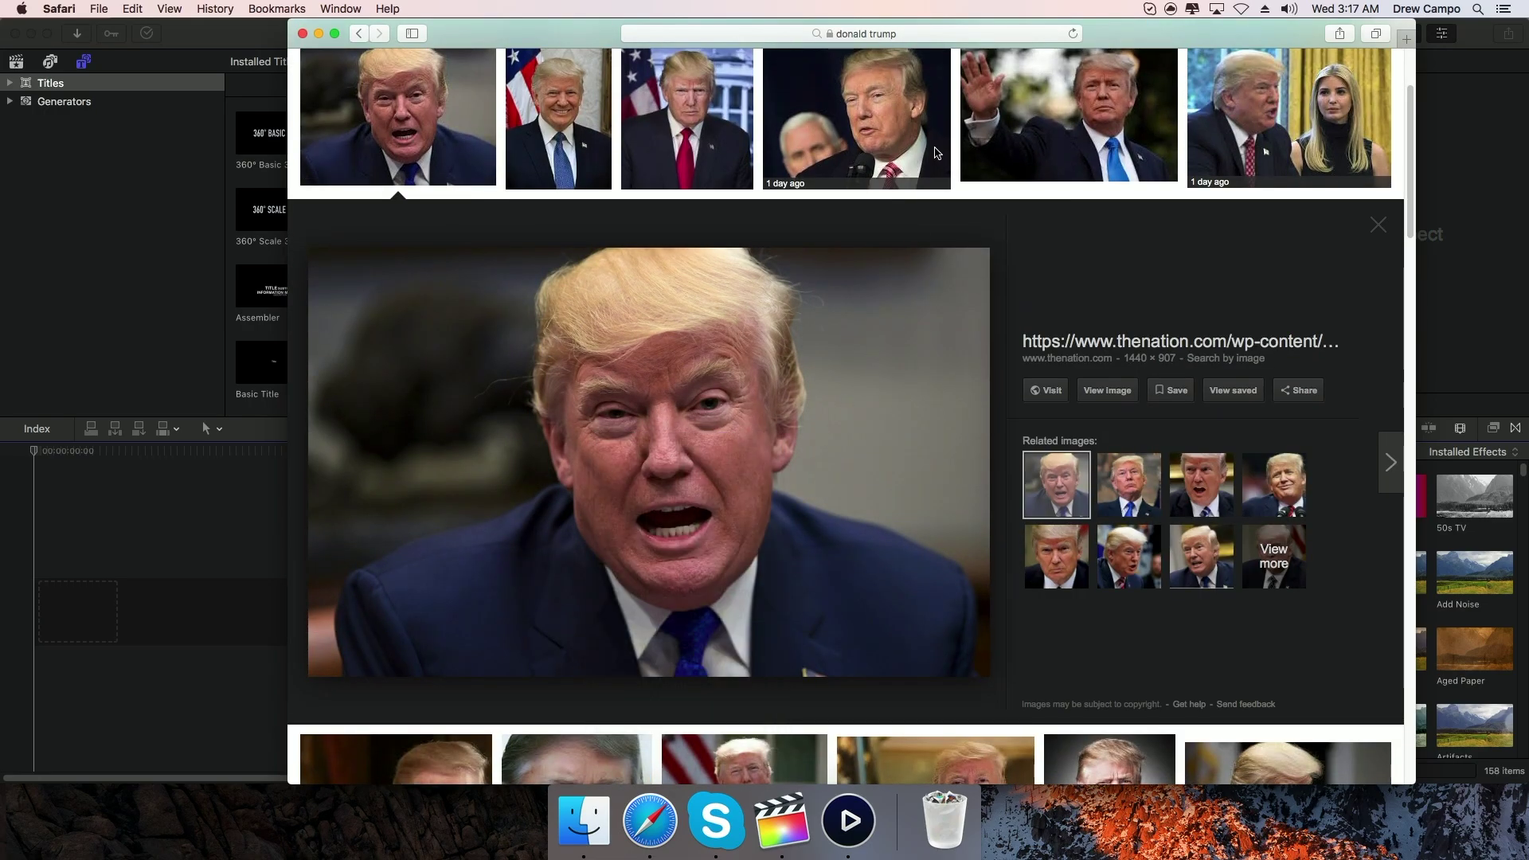
Return to Final Cut Pro and add the Donald-Trump-big-mouth-img file from the desktop to the thumbnail project's timeline
left_click(956, 147)
left_click(319, 33)
left_click_drag(1164, 30, 1037, 16)
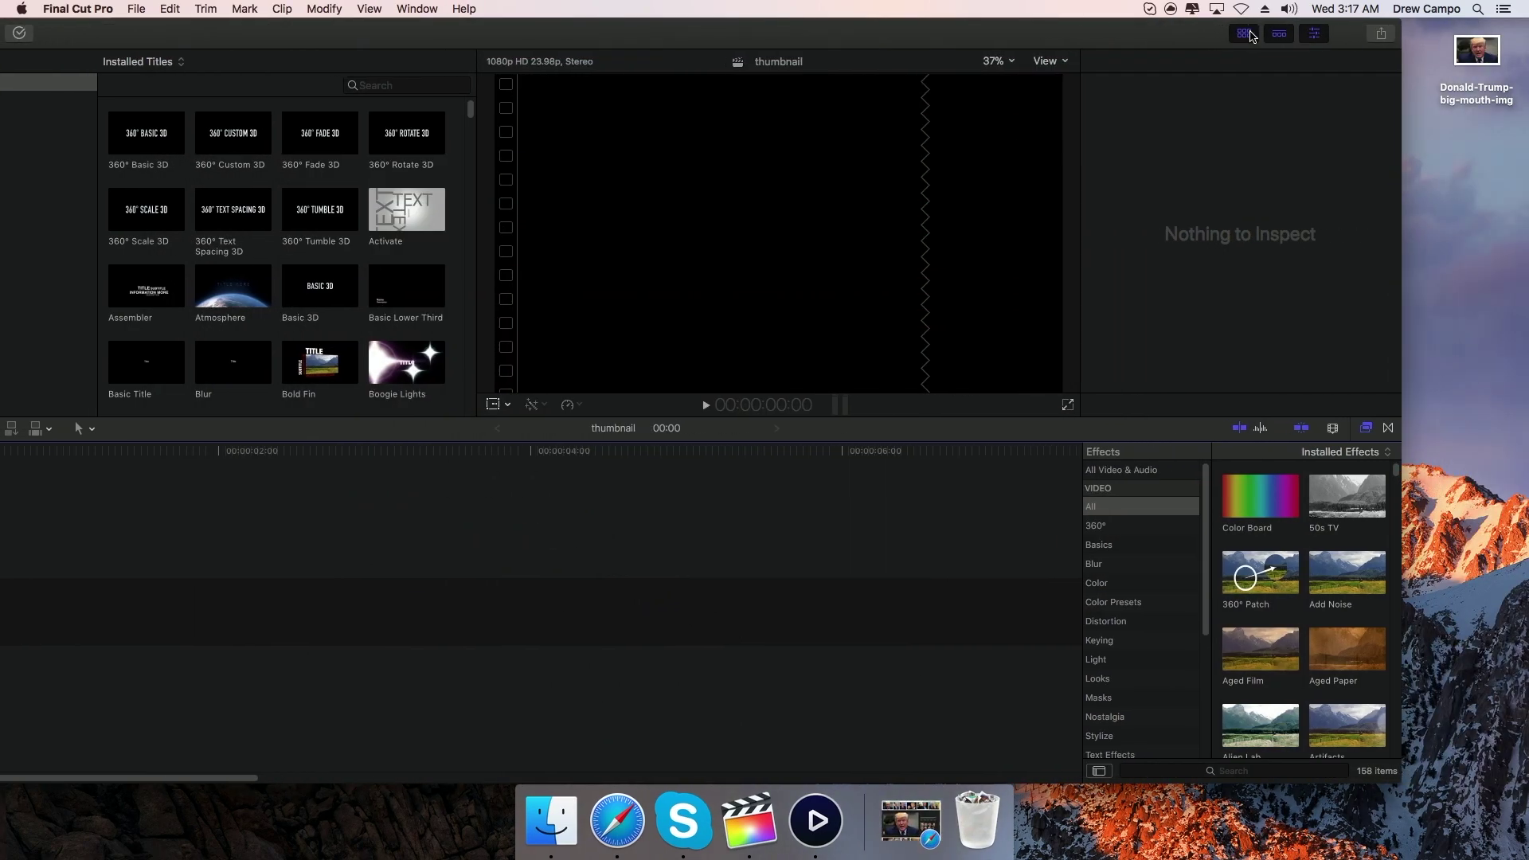
left_click(1471, 52)
left_click_drag(1472, 52, 844, 567)
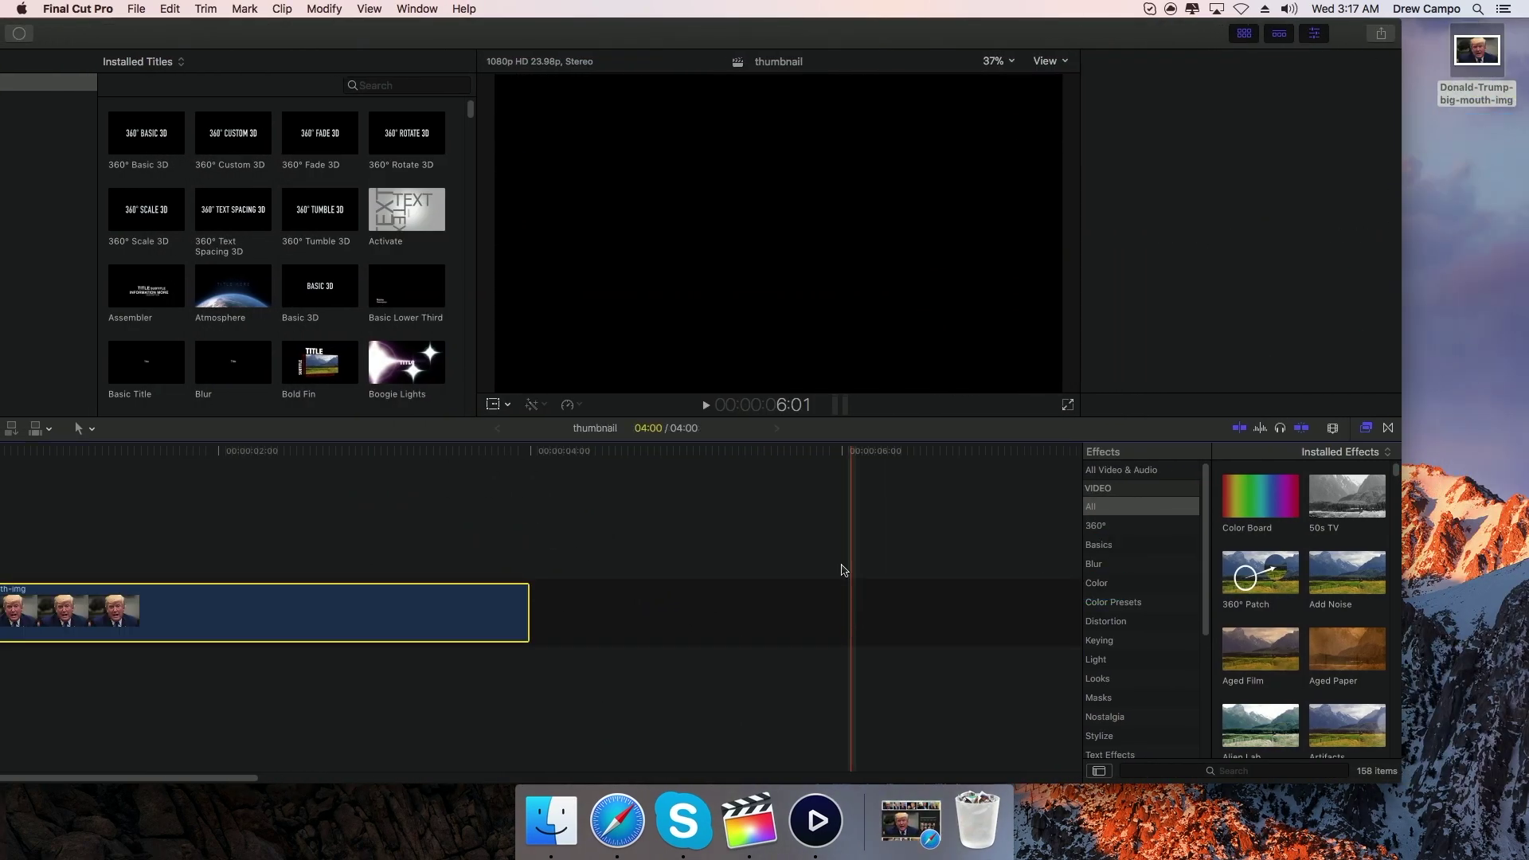
left_click_drag(639, 35, 781, 36)
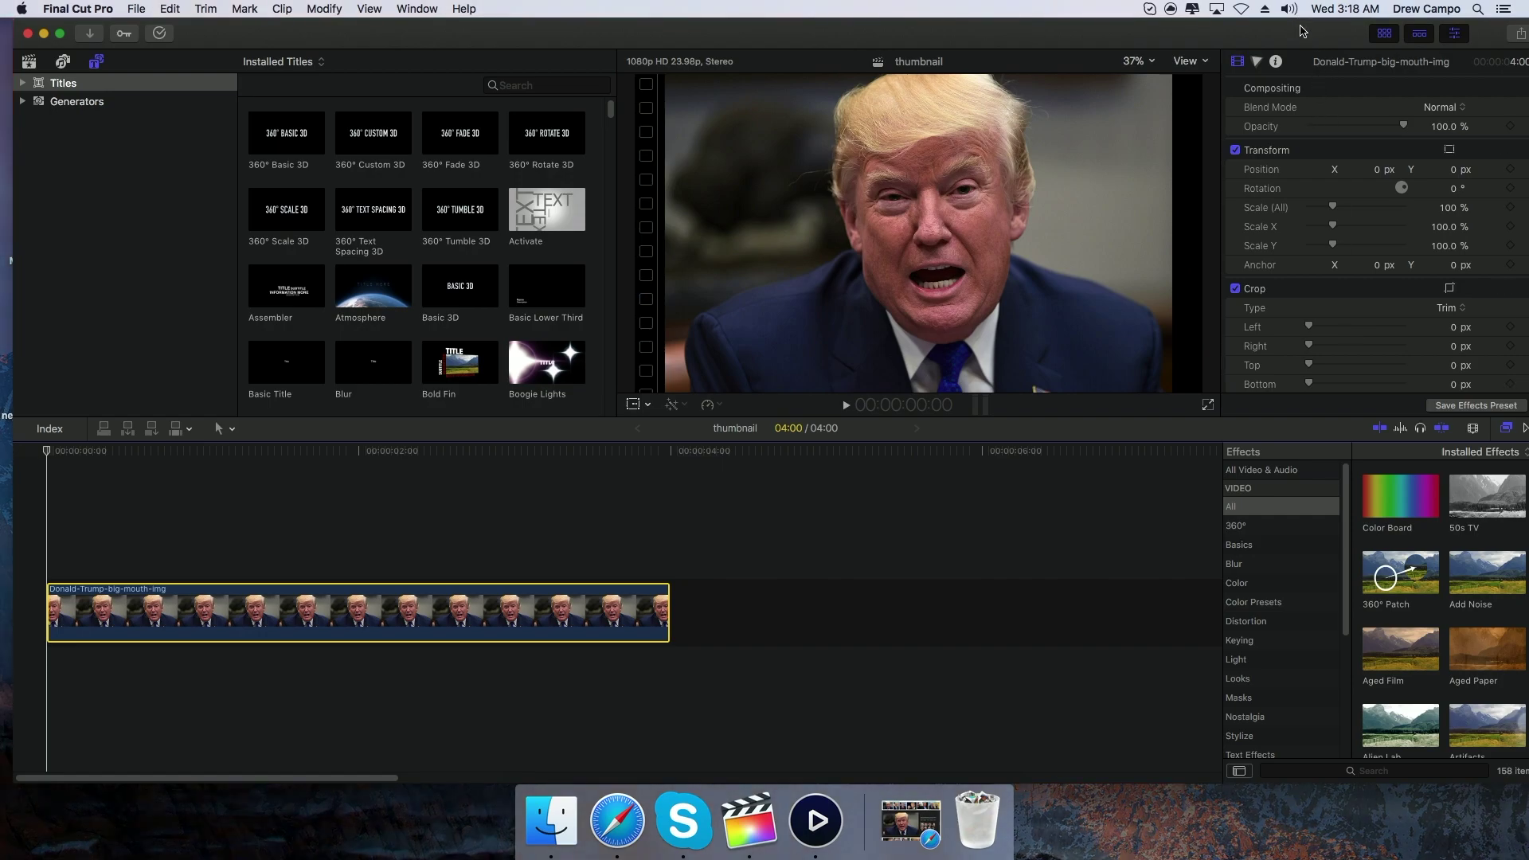
left_click_drag(1302, 33, 1251, 34)
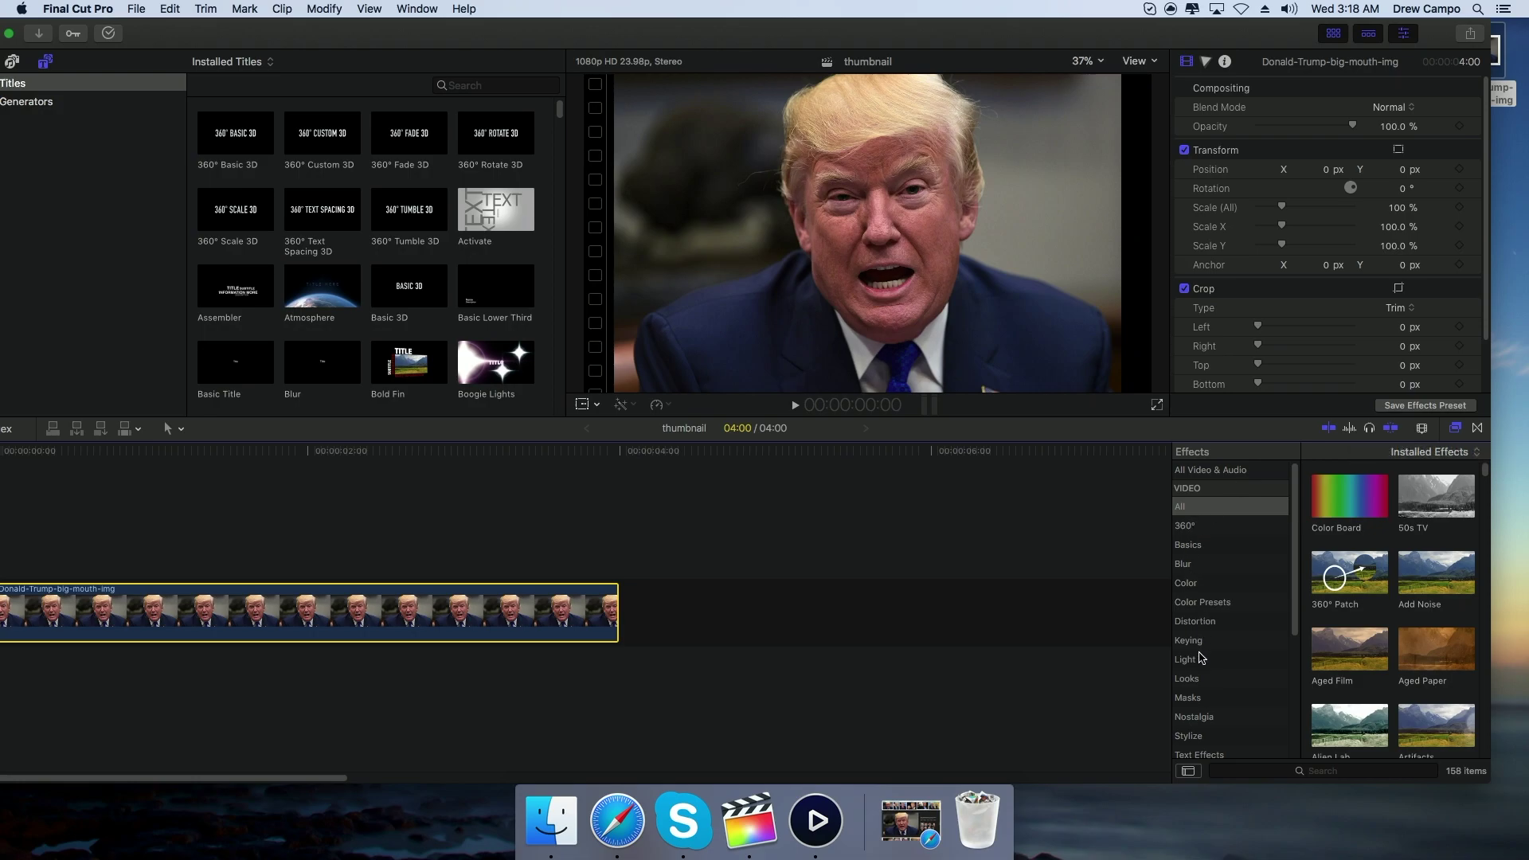
Apply the Draw Mask effect from the Masks category to the photo clip on the timeline
scroll(1181, 725, "down", 1)
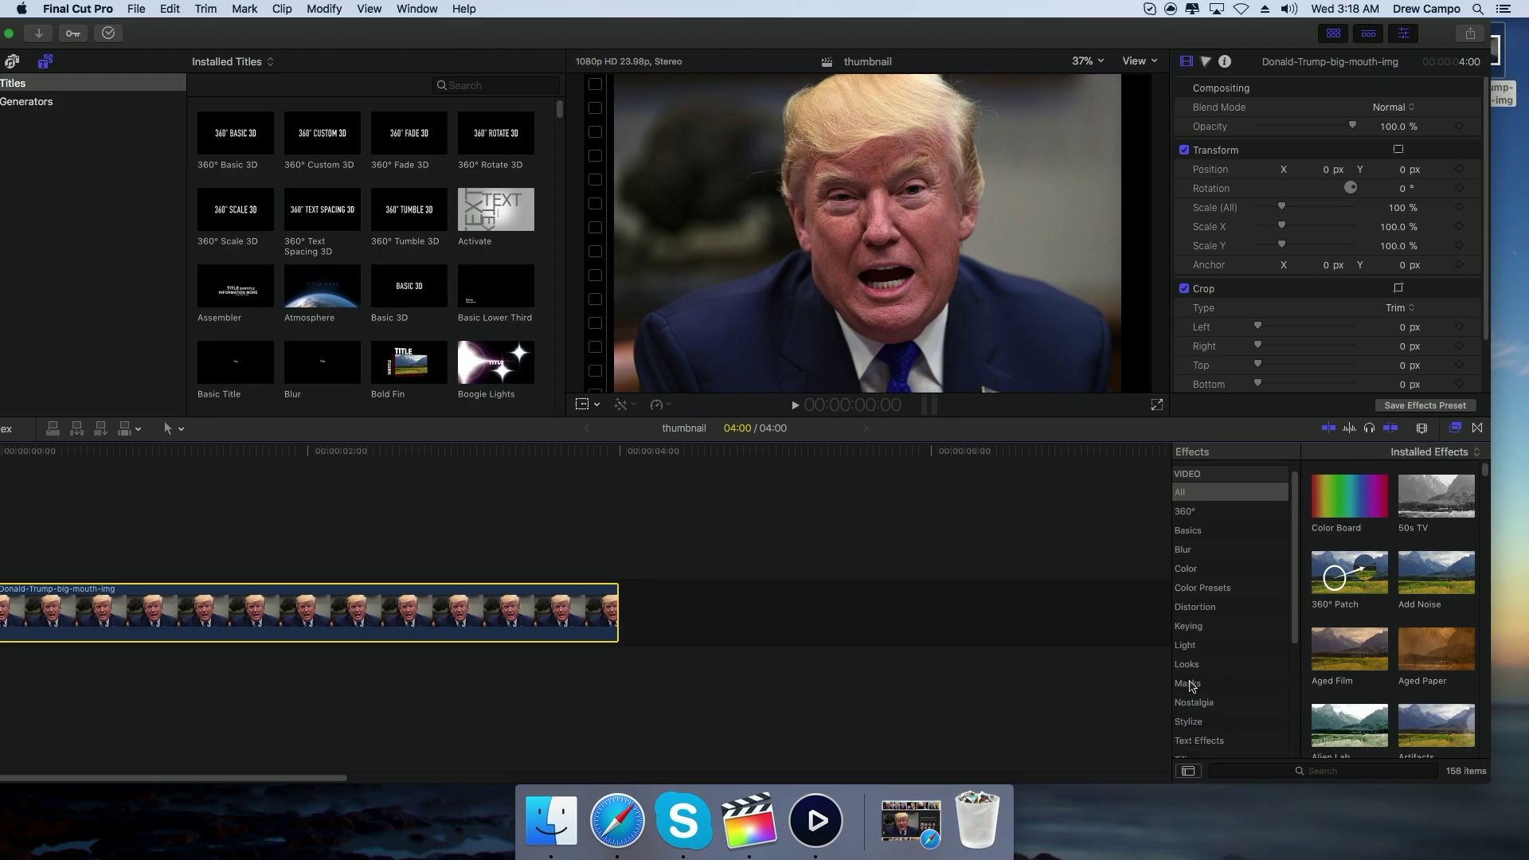
left_click(1195, 685)
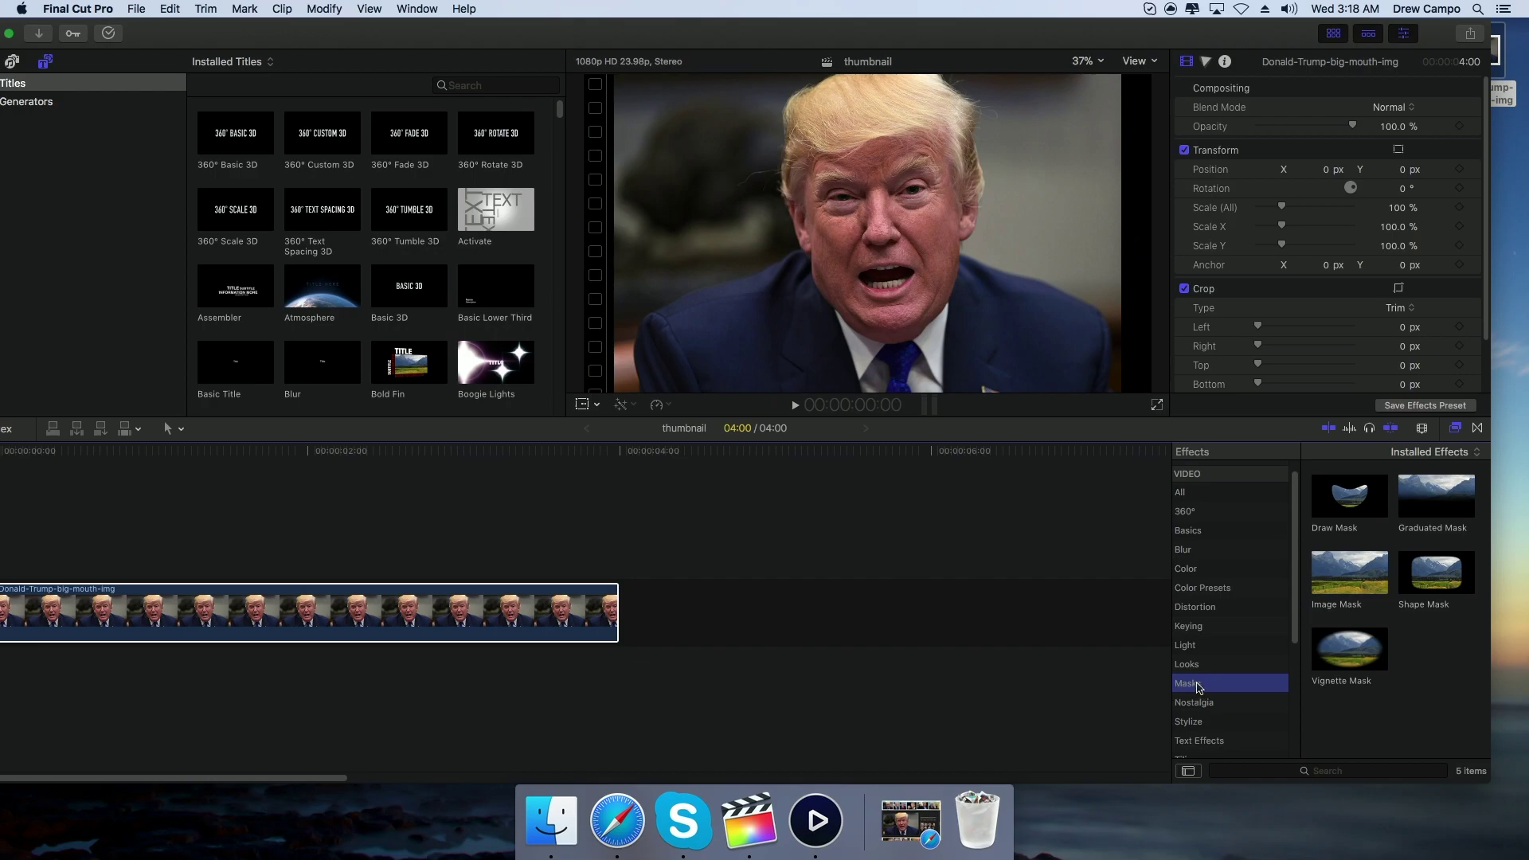
left_click(1361, 502)
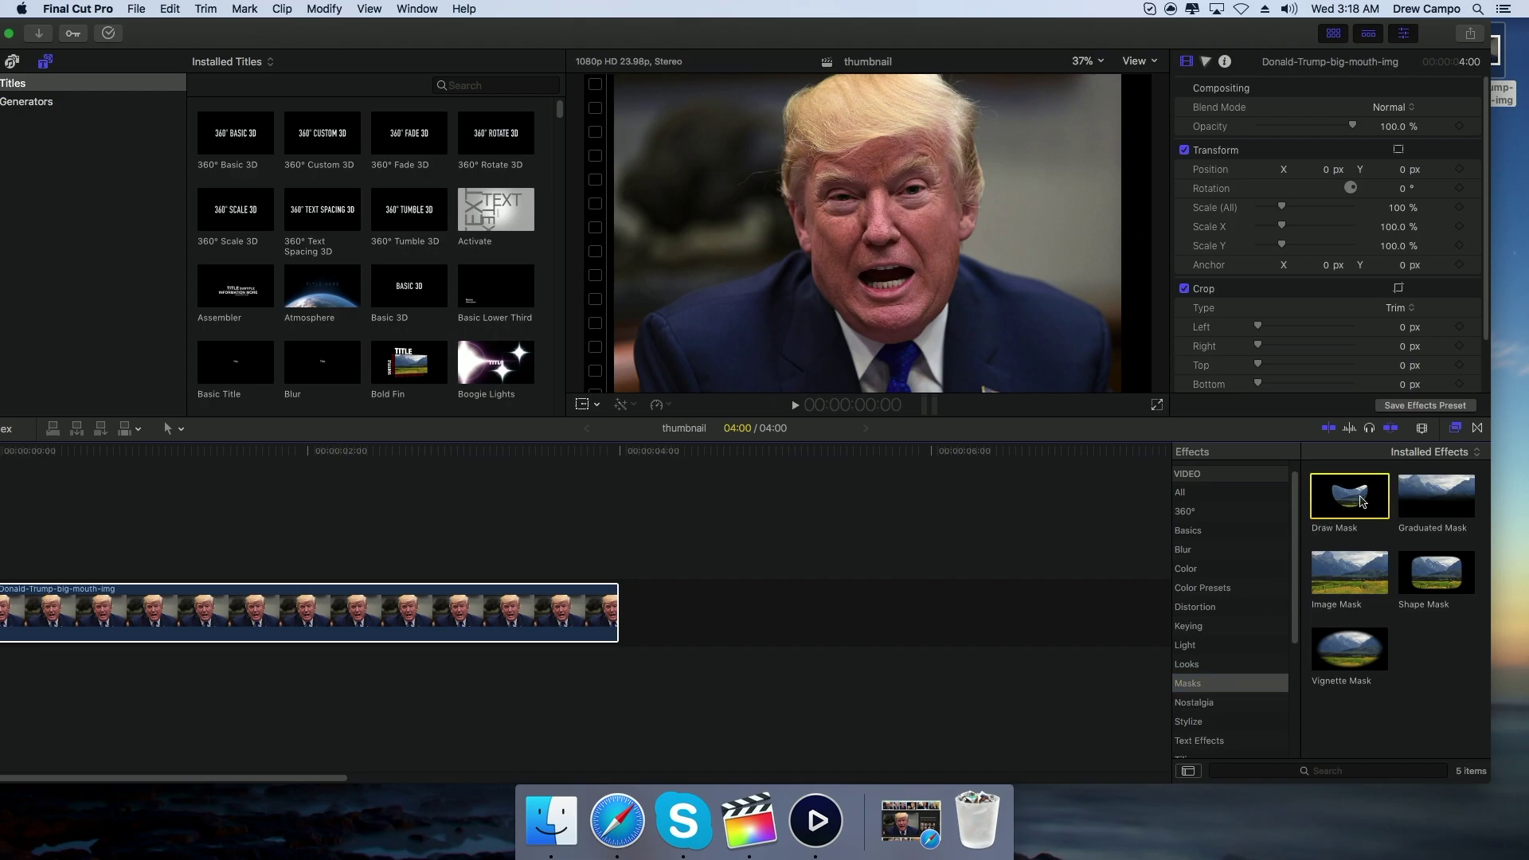
mouse_move(1361, 502)
left_mouse_down()
mouse_move(717, 631)
mouse_move(581, 603)
left_mouse_up()
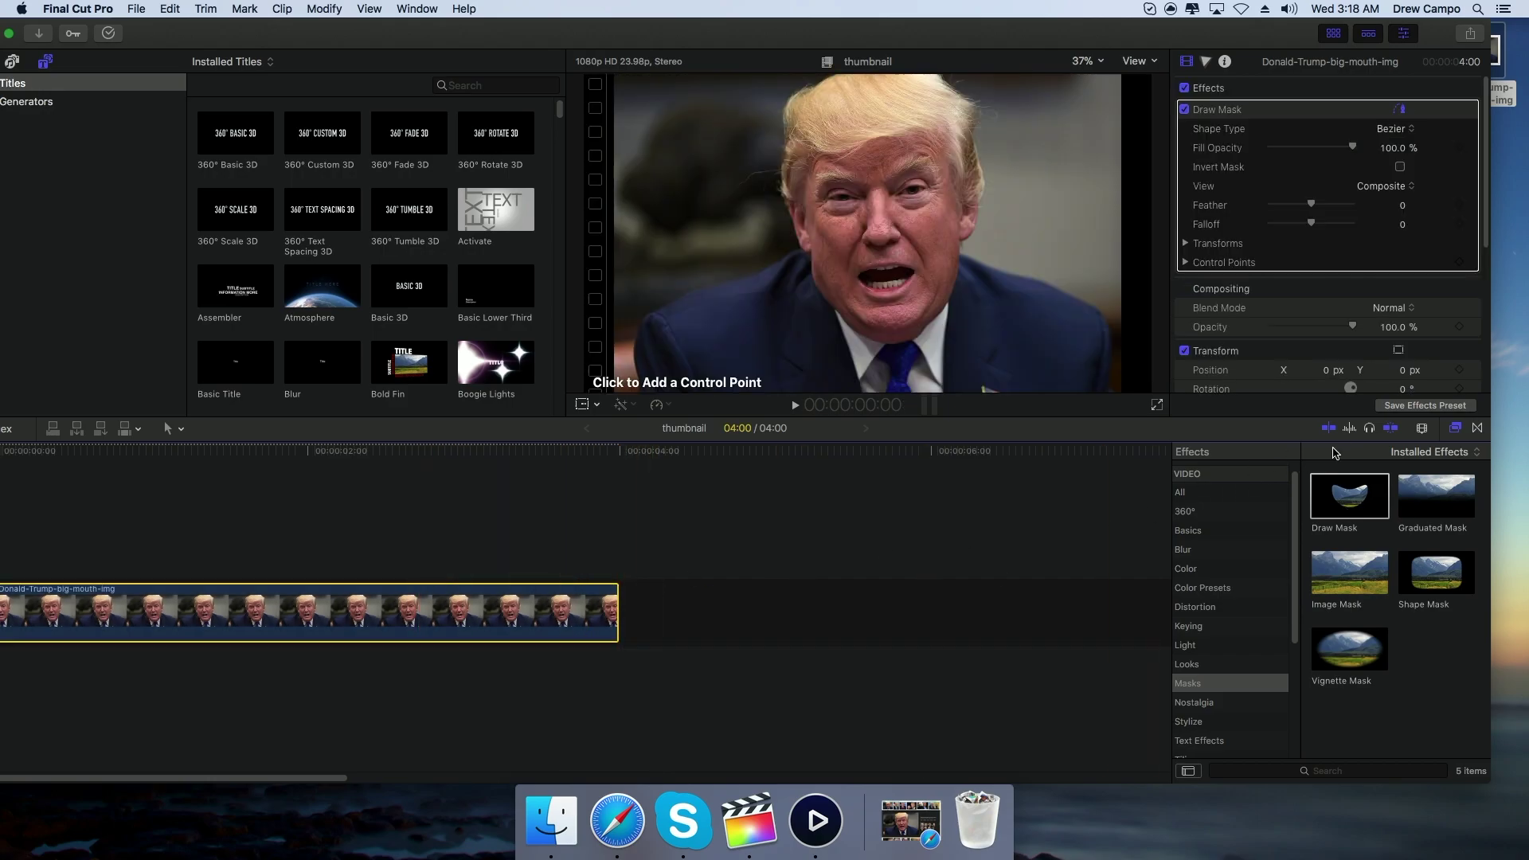
double_click(1345, 505)
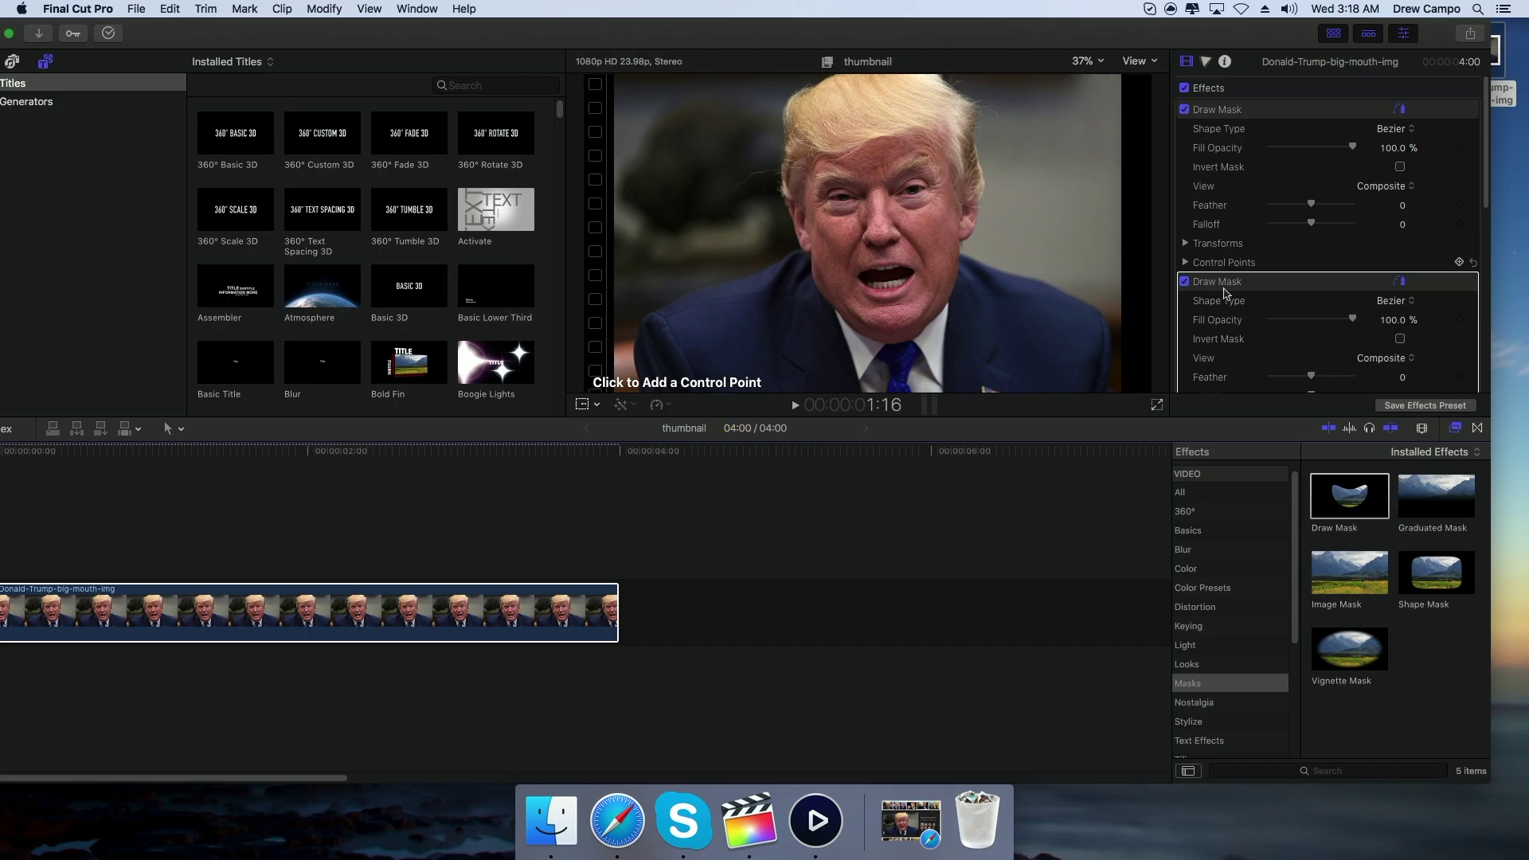
left_click(1235, 112)
key("Delete")
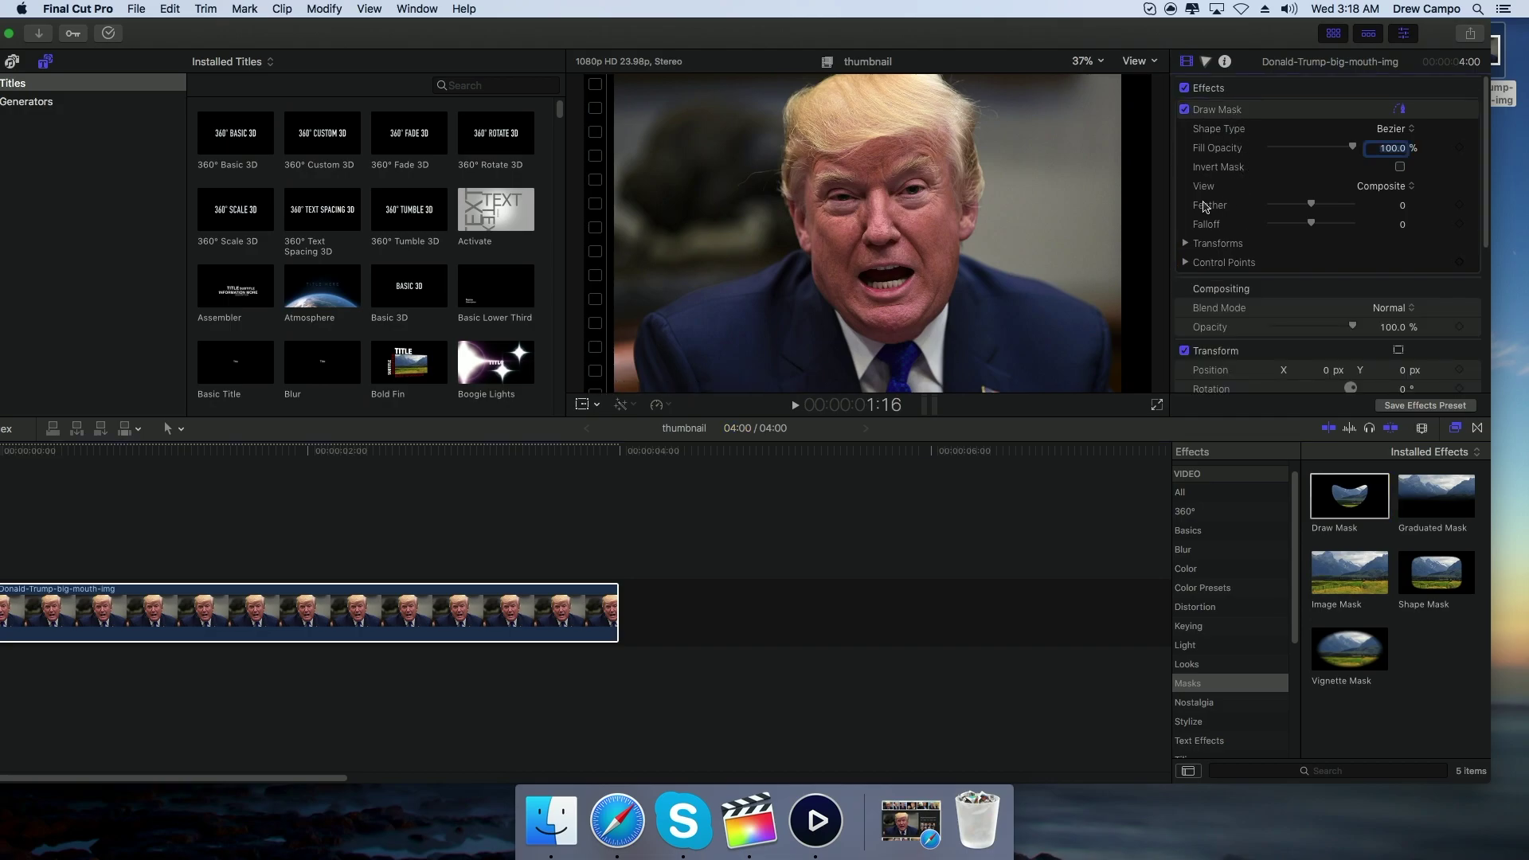
With the clip's Draw Mask active, place closely spaced control points along the upper right edge of the hair, down to where it turns vertical
left_click_drag(693, 487, 579, 609)
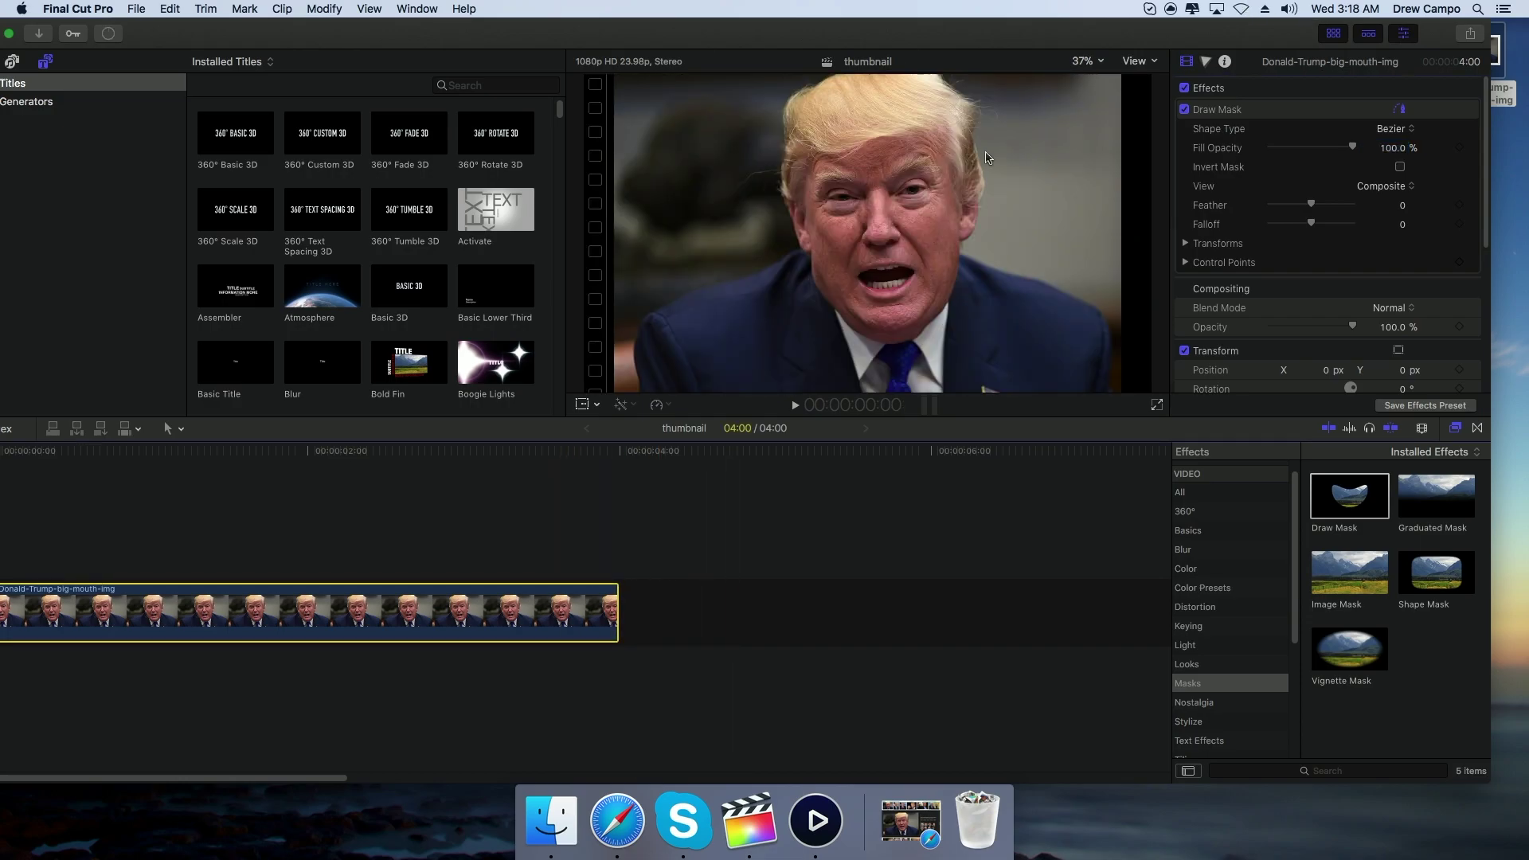
left_click(1084, 63)
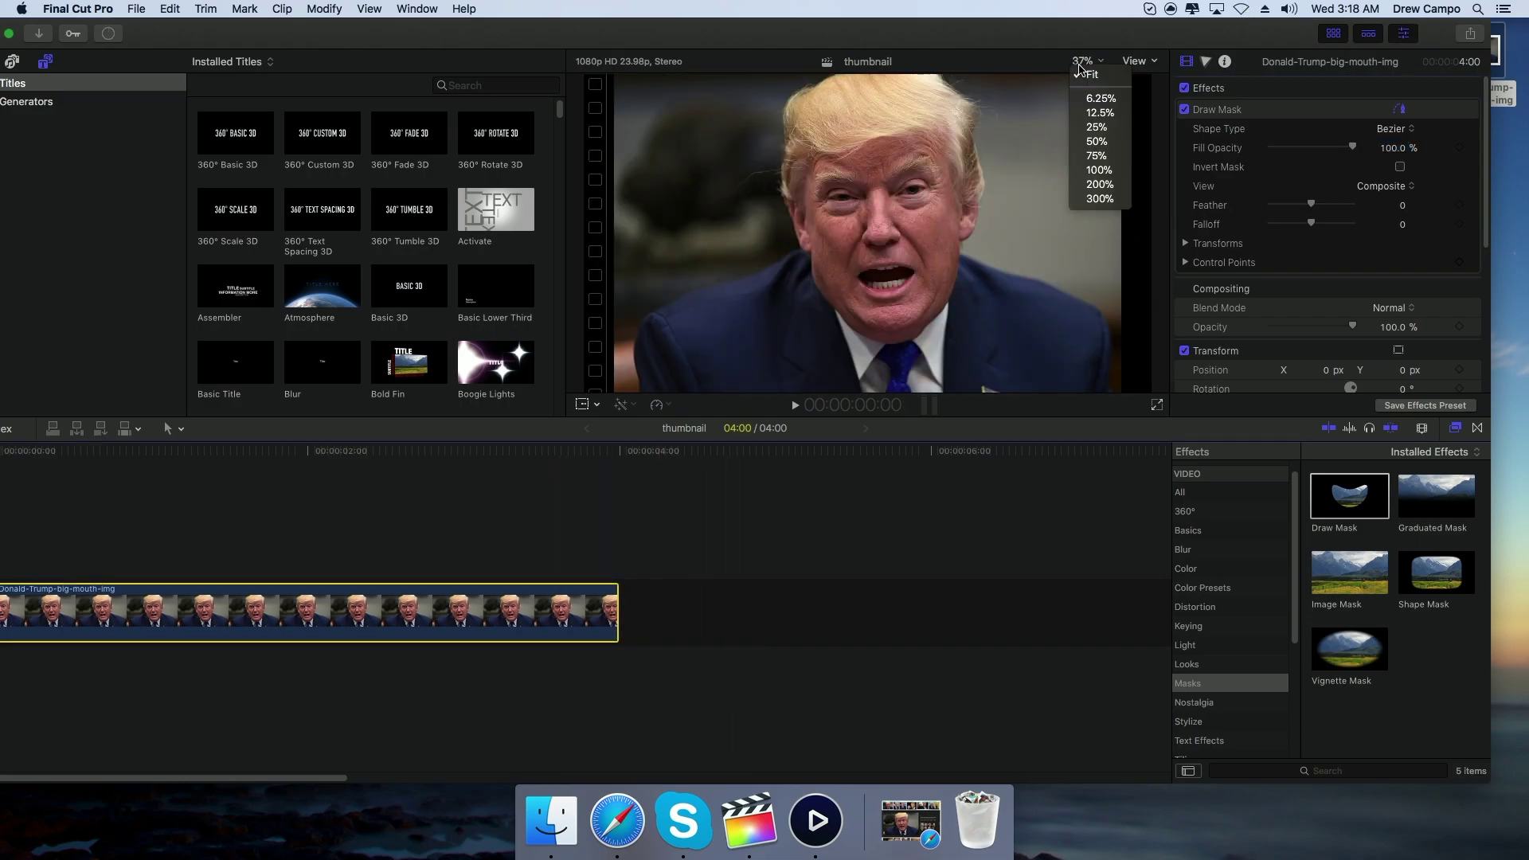
left_click(1091, 209)
left_click_drag(1139, 234, 1142, 220)
left_click(503, 591)
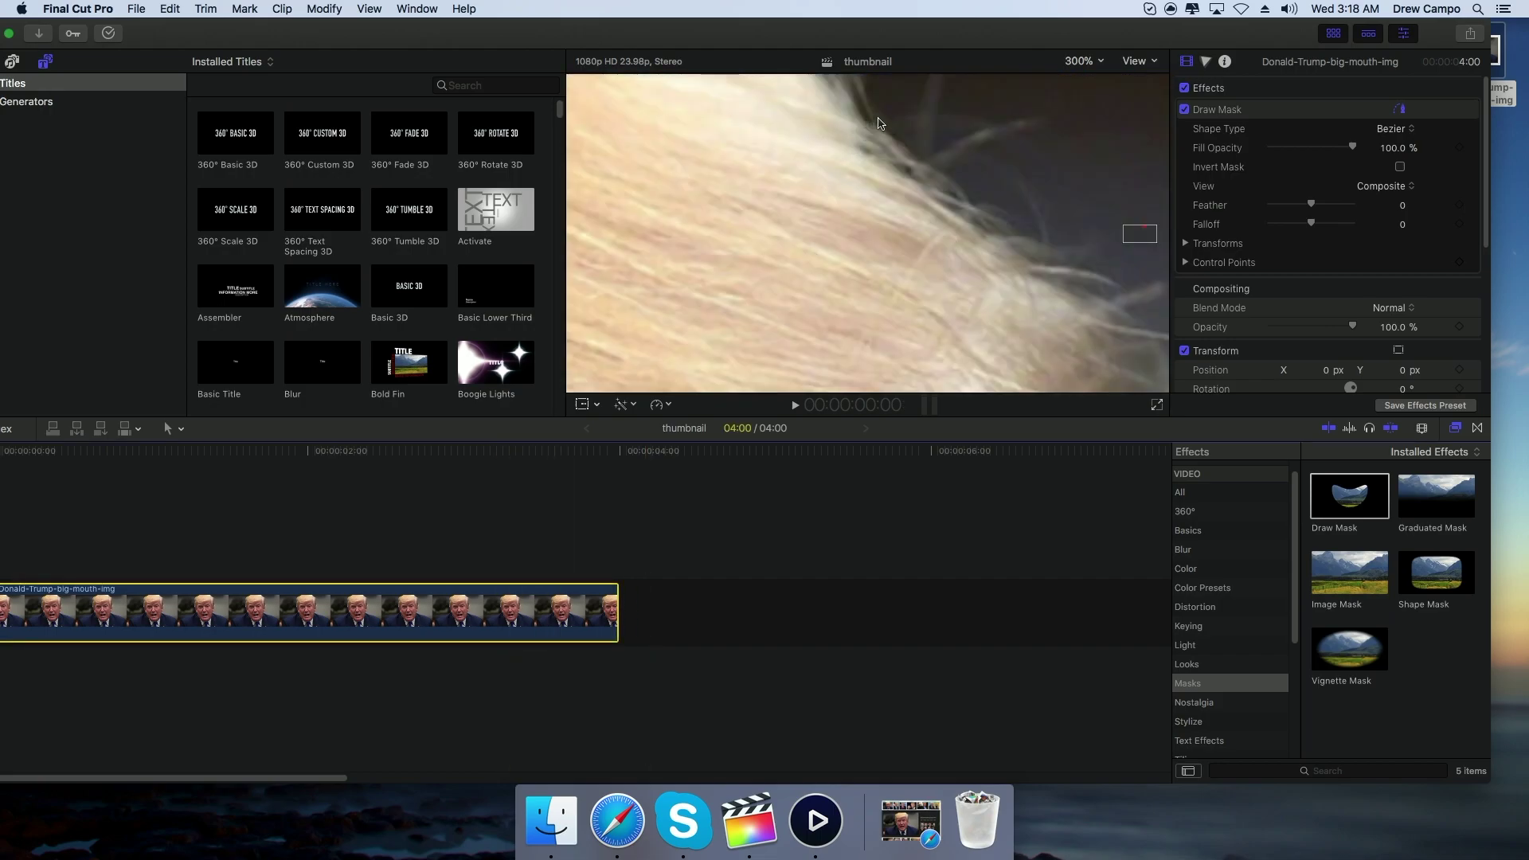
left_click(1287, 111)
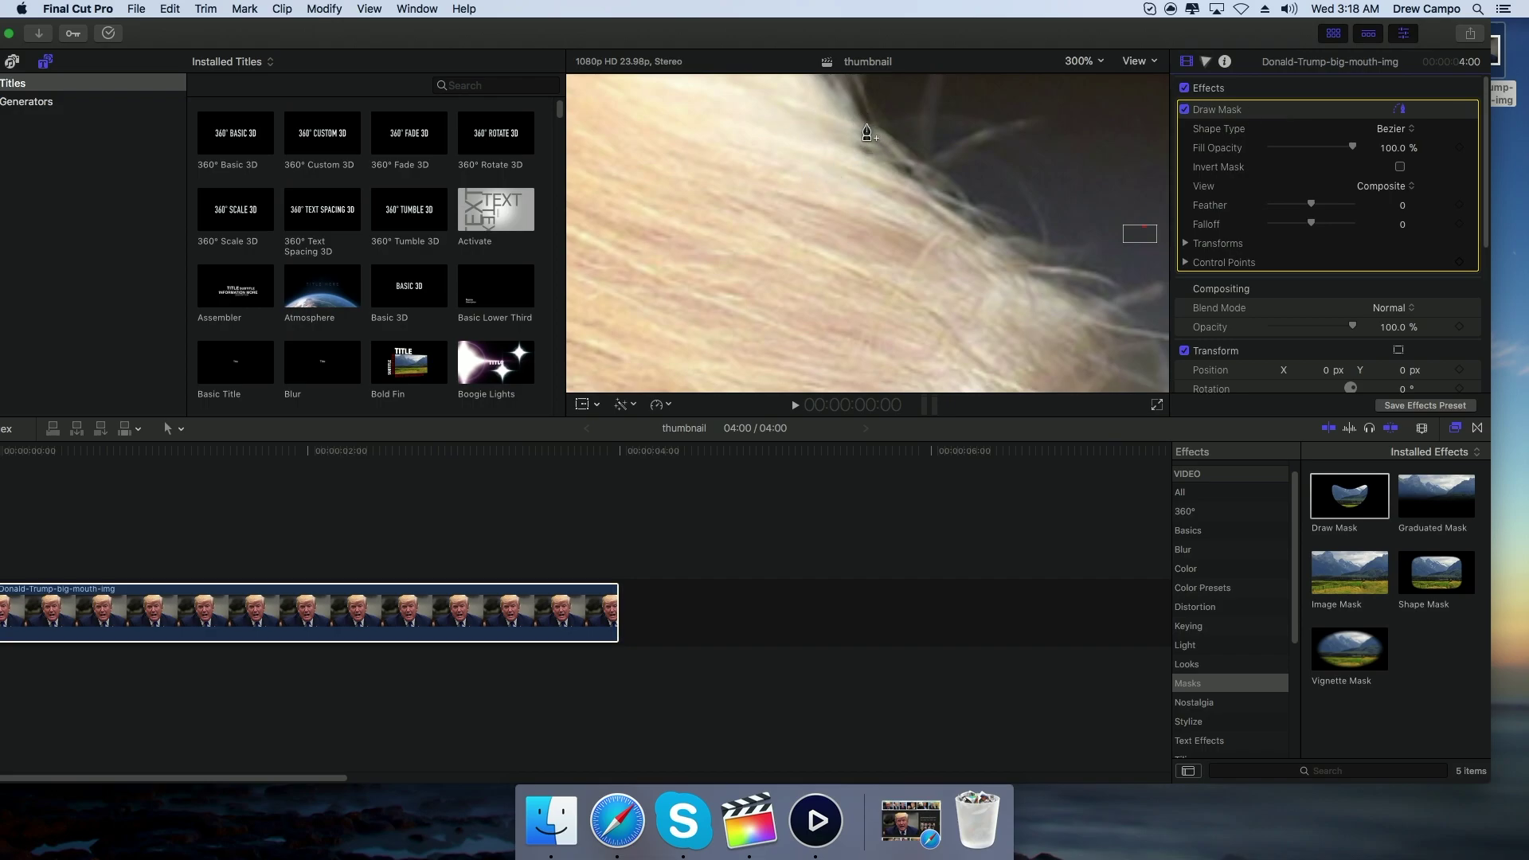
left_click_drag(1142, 229, 1132, 232)
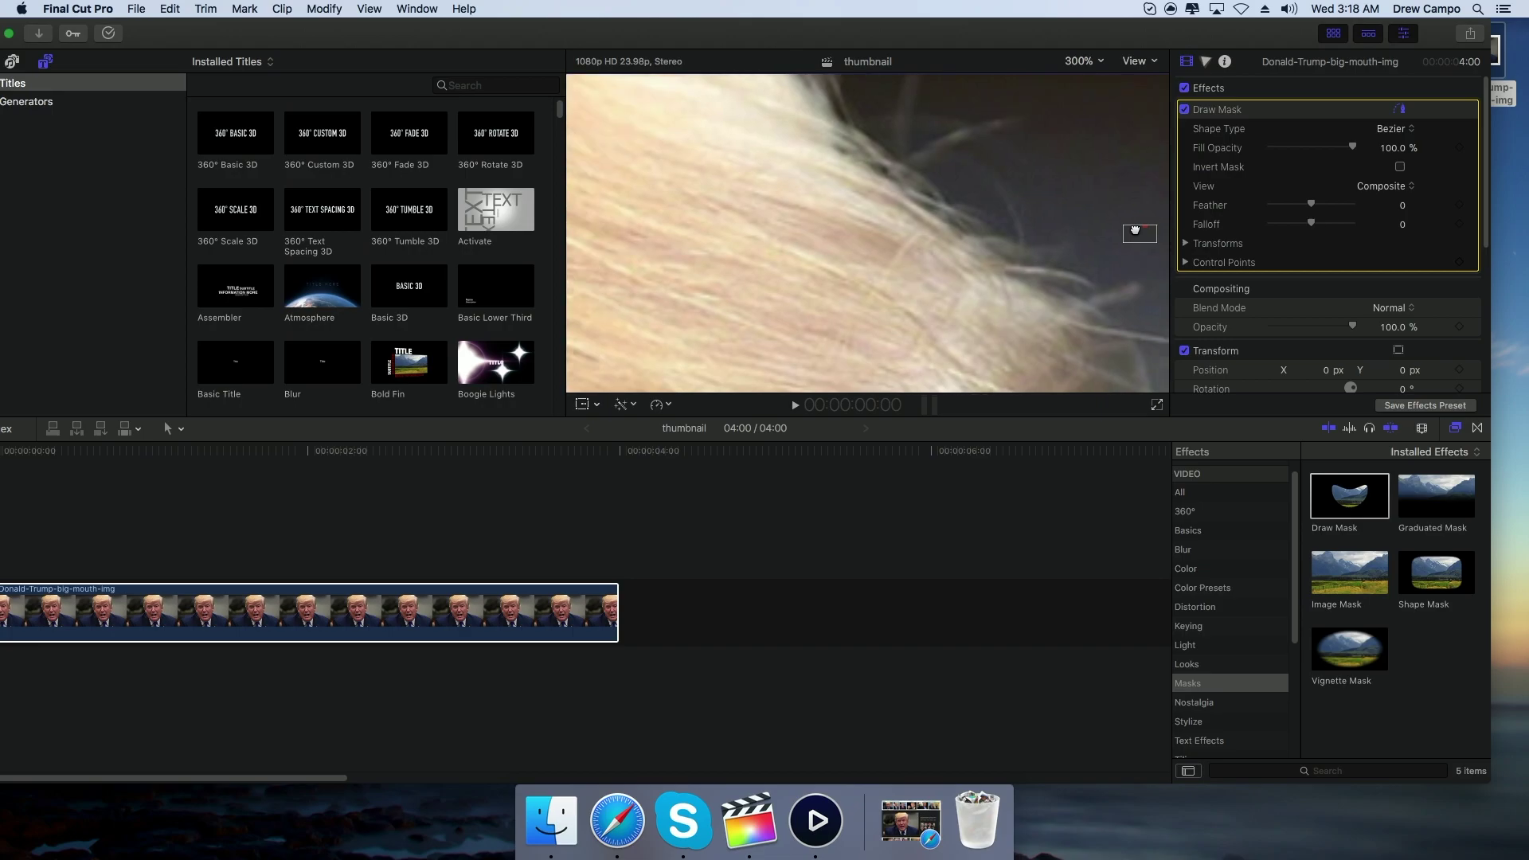
left_click(825, 91)
left_click(837, 110)
left_click(843, 124)
left_click(876, 142)
left_click(893, 155)
left_click(912, 168)
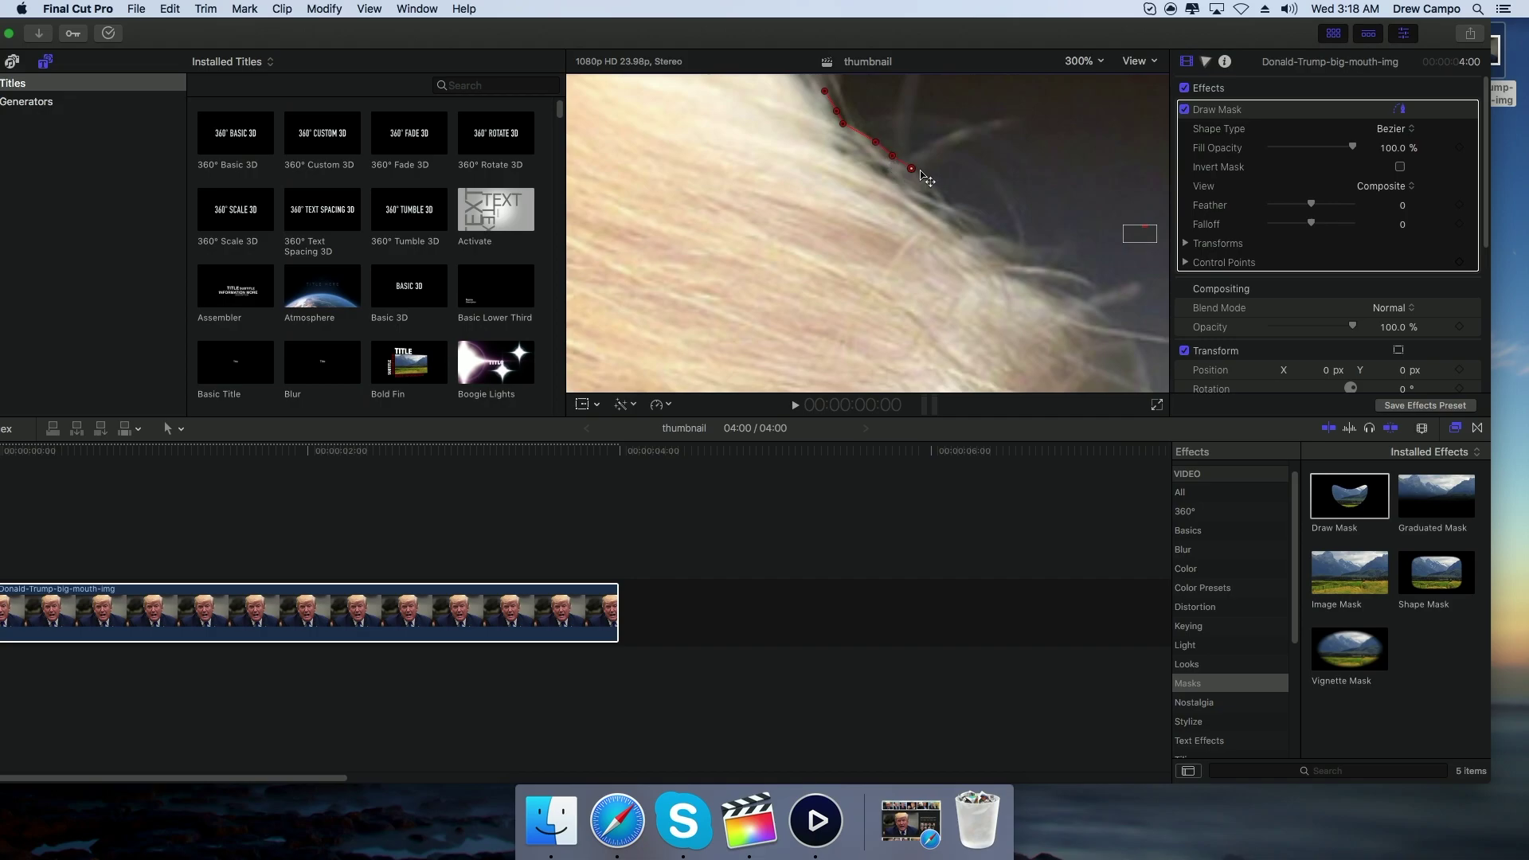
left_click(928, 180)
left_click(956, 207)
left_click(978, 220)
left_click(1007, 239)
left_click(1024, 245)
left_click(1040, 263)
left_click(1073, 279)
left_click(1083, 304)
left_click(1088, 348)
Lower the last mask point along the hair's edge and continue the outline down the right side of the head
left_click_drag(1147, 227, 1147, 228)
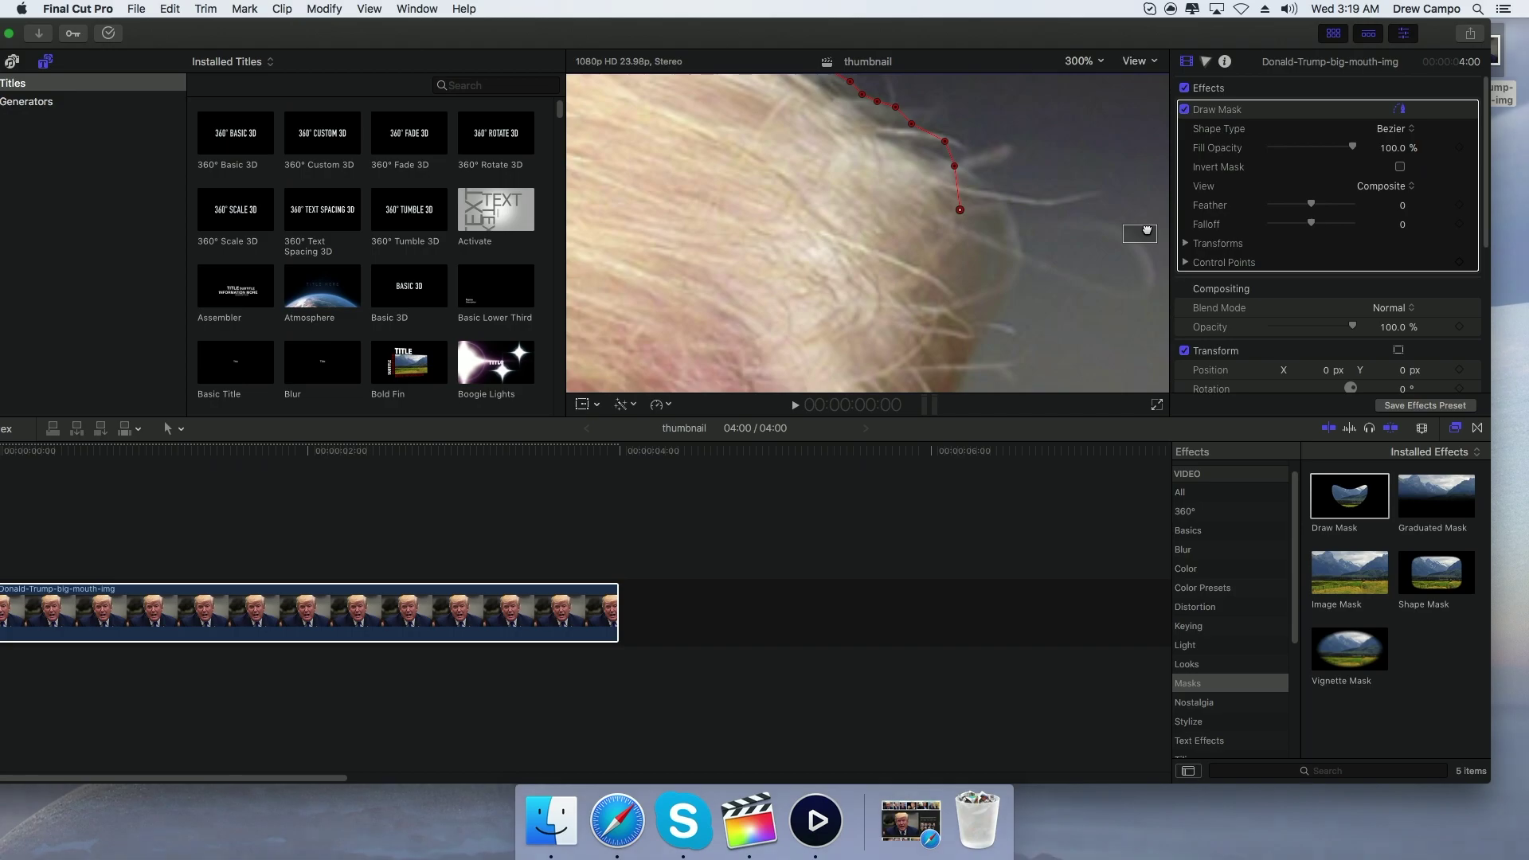
left_click_drag(960, 210, 975, 360)
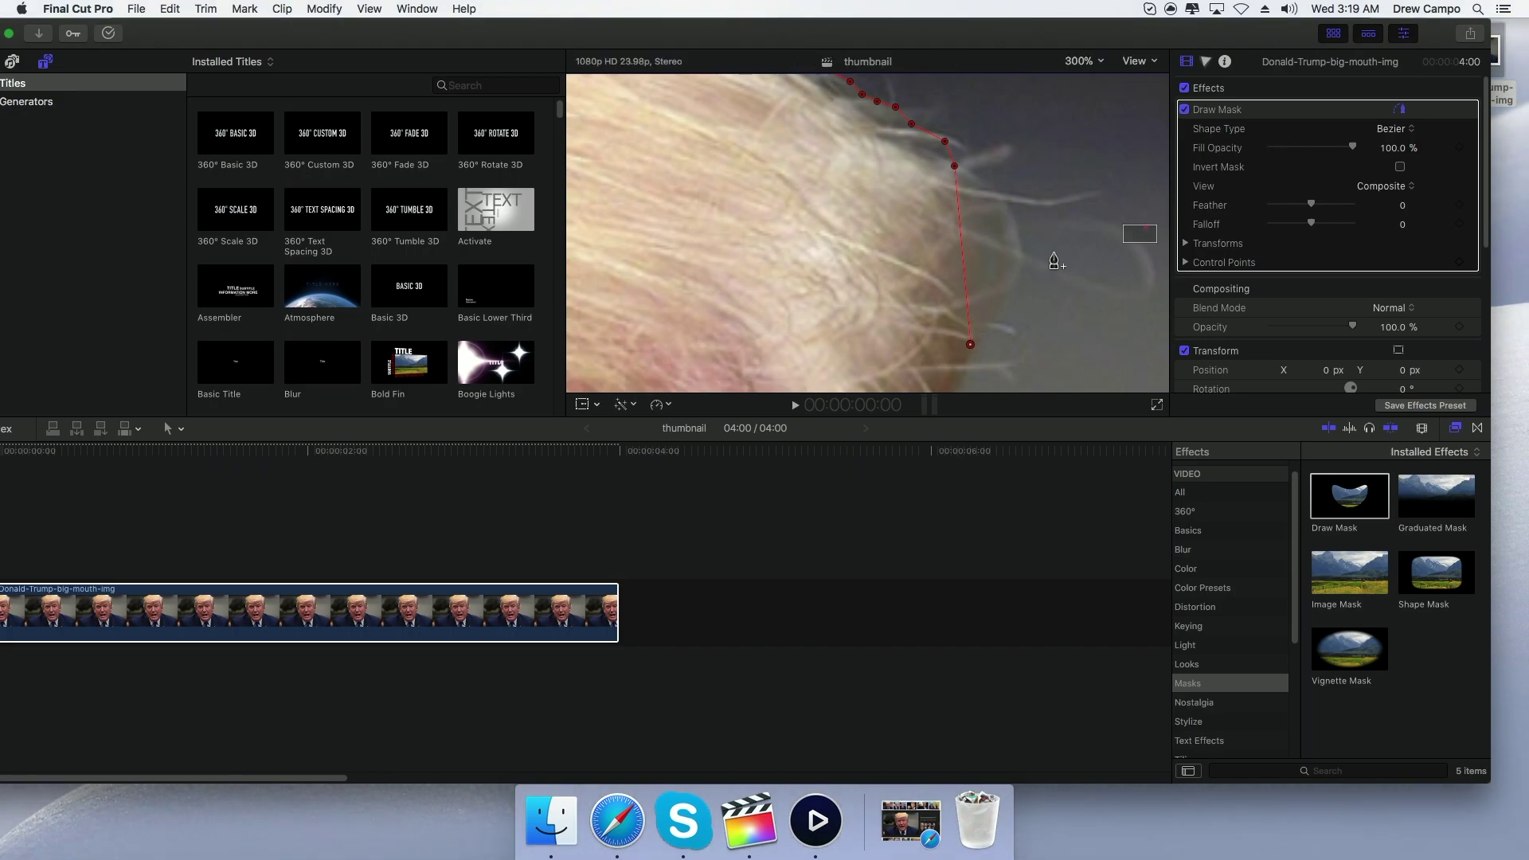
scroll(1143, 233, "down", 5)
left_click(969, 189)
left_click(959, 213)
left_click(945, 233)
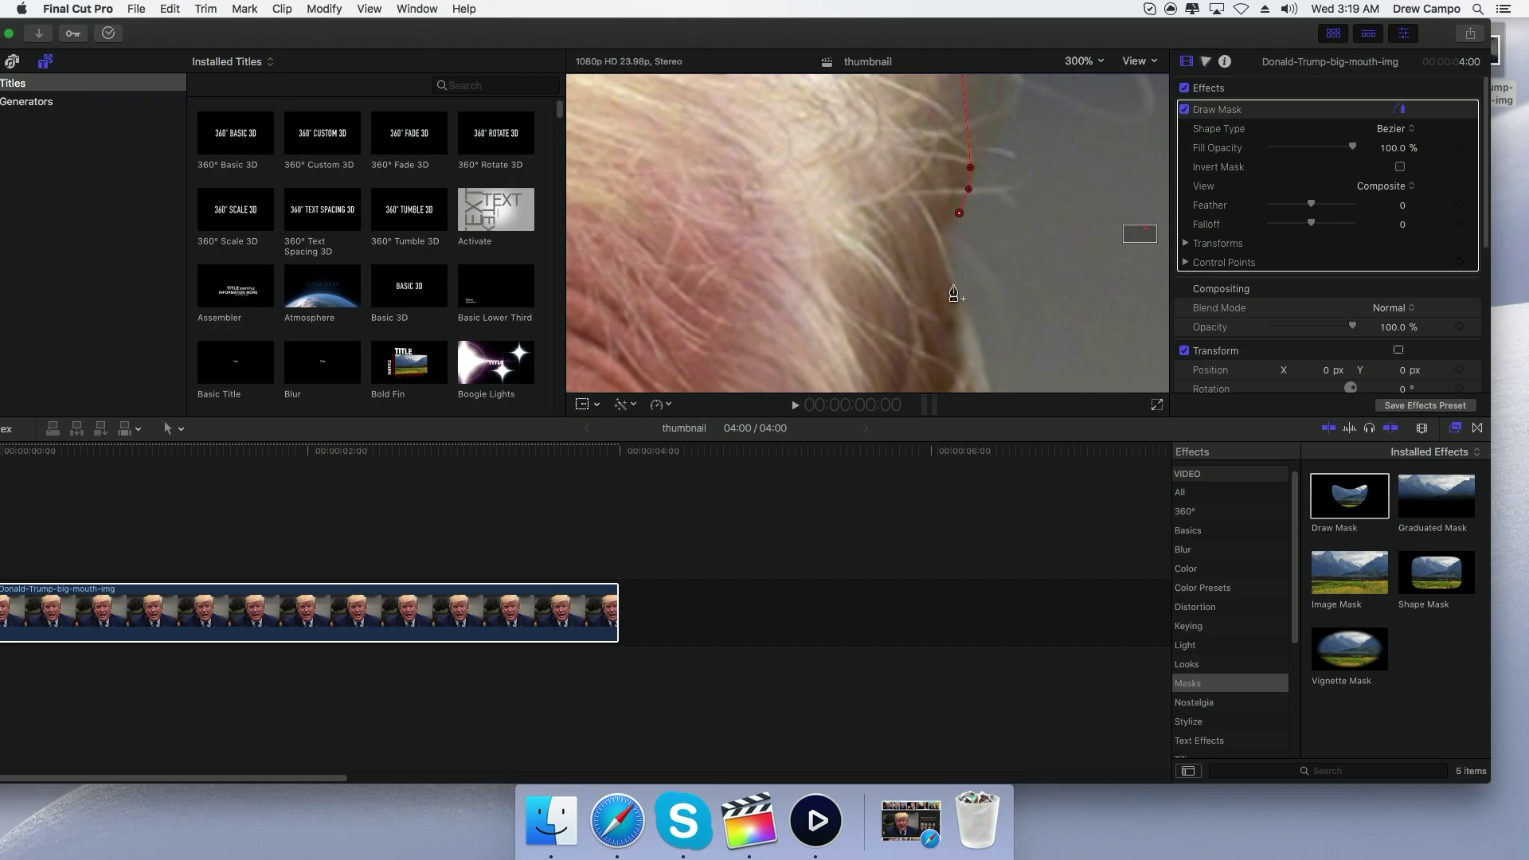
left_click(956, 291)
left_click(961, 313)
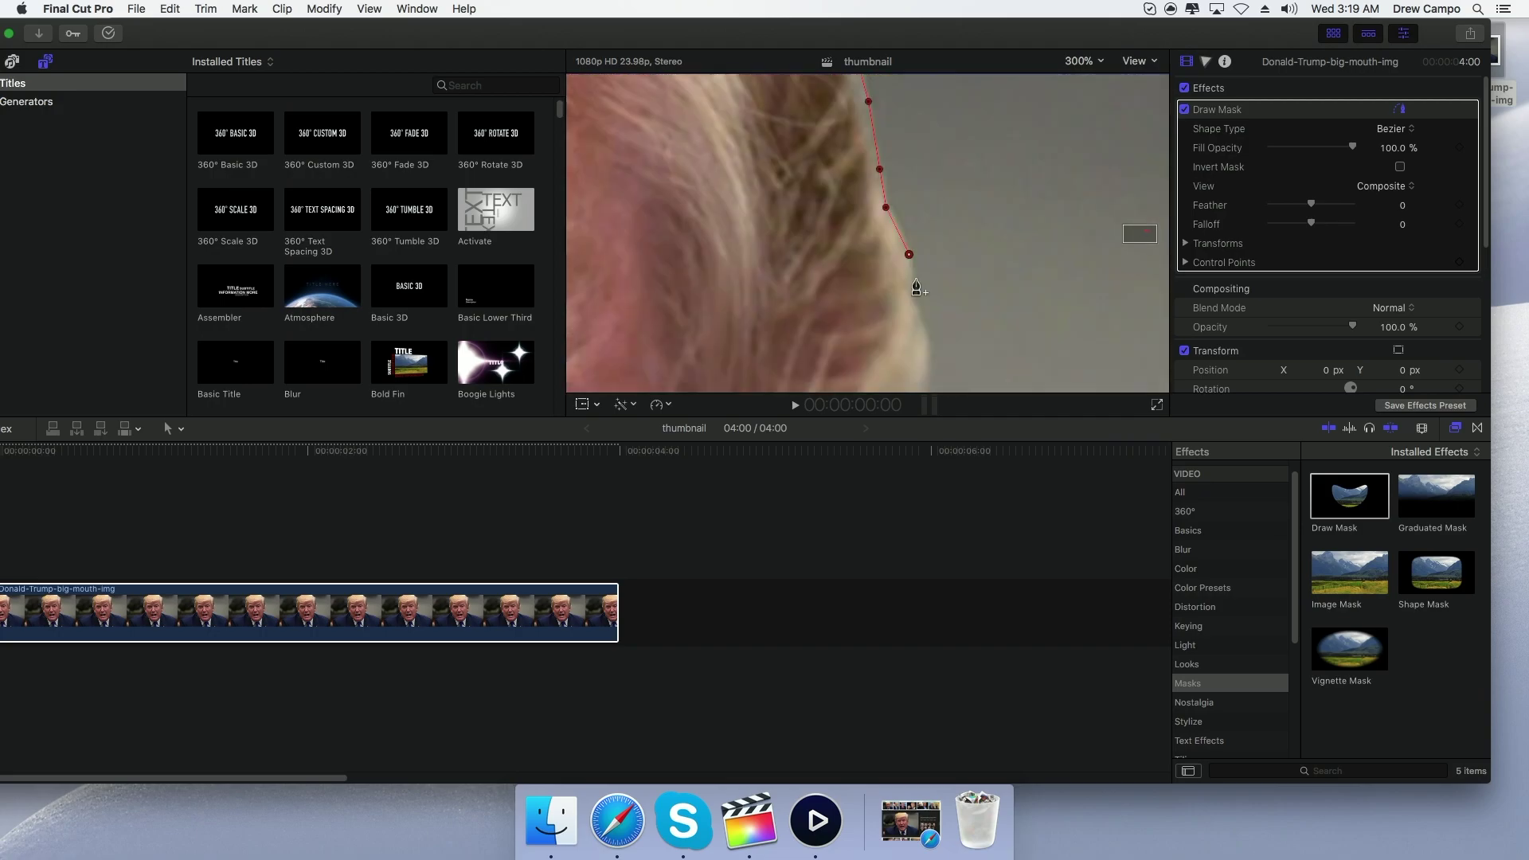
left_click(916, 280)
Continue the mask outline around the rest of the head and shoulders, then up the left side of the neck to the ear
mouse_move(1147, 231)
left_mouse_down()
mouse_move(1133, 253)
mouse_move(1144, 233)
mouse_move(1151, 244)
mouse_move(1127, 245)
mouse_move(1137, 234)
left_mouse_up()
left_click(945, 180)
left_click(987, 182)
left_click(895, 343)
left_click(815, 277)
left_click(856, 292)
left_click(890, 309)
left_click(840, 232)
left_click(1046, 317)
left_click(1054, 367)
left_click(990, 160)
left_click(1016, 391)
left_click(982, 146)
left_click(890, 289)
left_click(958, 250)
left_click(993, 225)
left_click(1014, 294)
left_click(1050, 273)
left_click(1039, 247)
left_click(1030, 213)
Trace the mask from the ear up the left side of the face and around the upper left edge of the hair
left_click(1083, 61)
left_click(1093, 164)
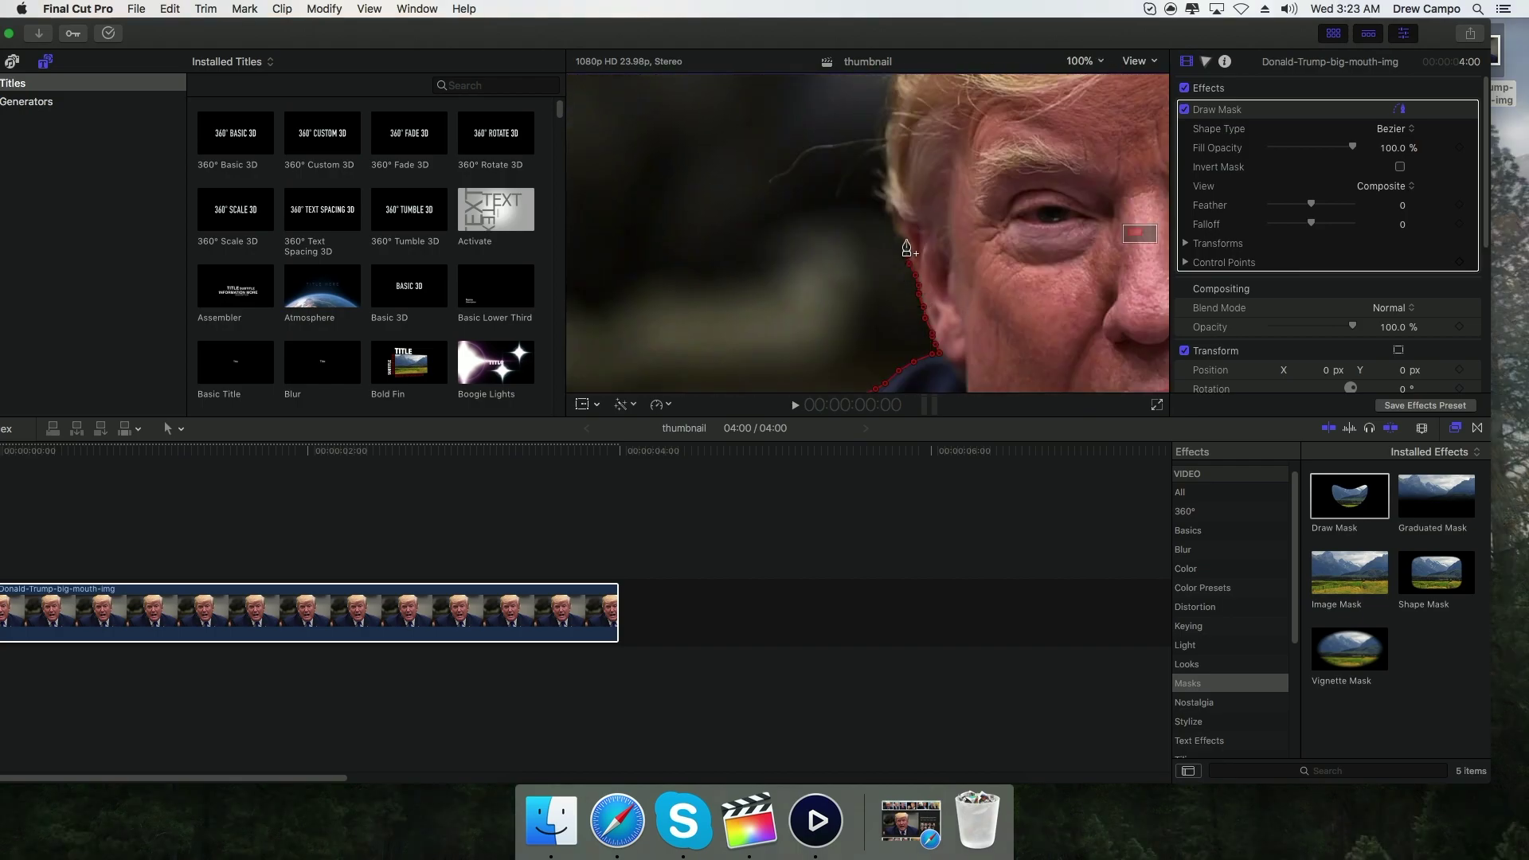
left_click(888, 197)
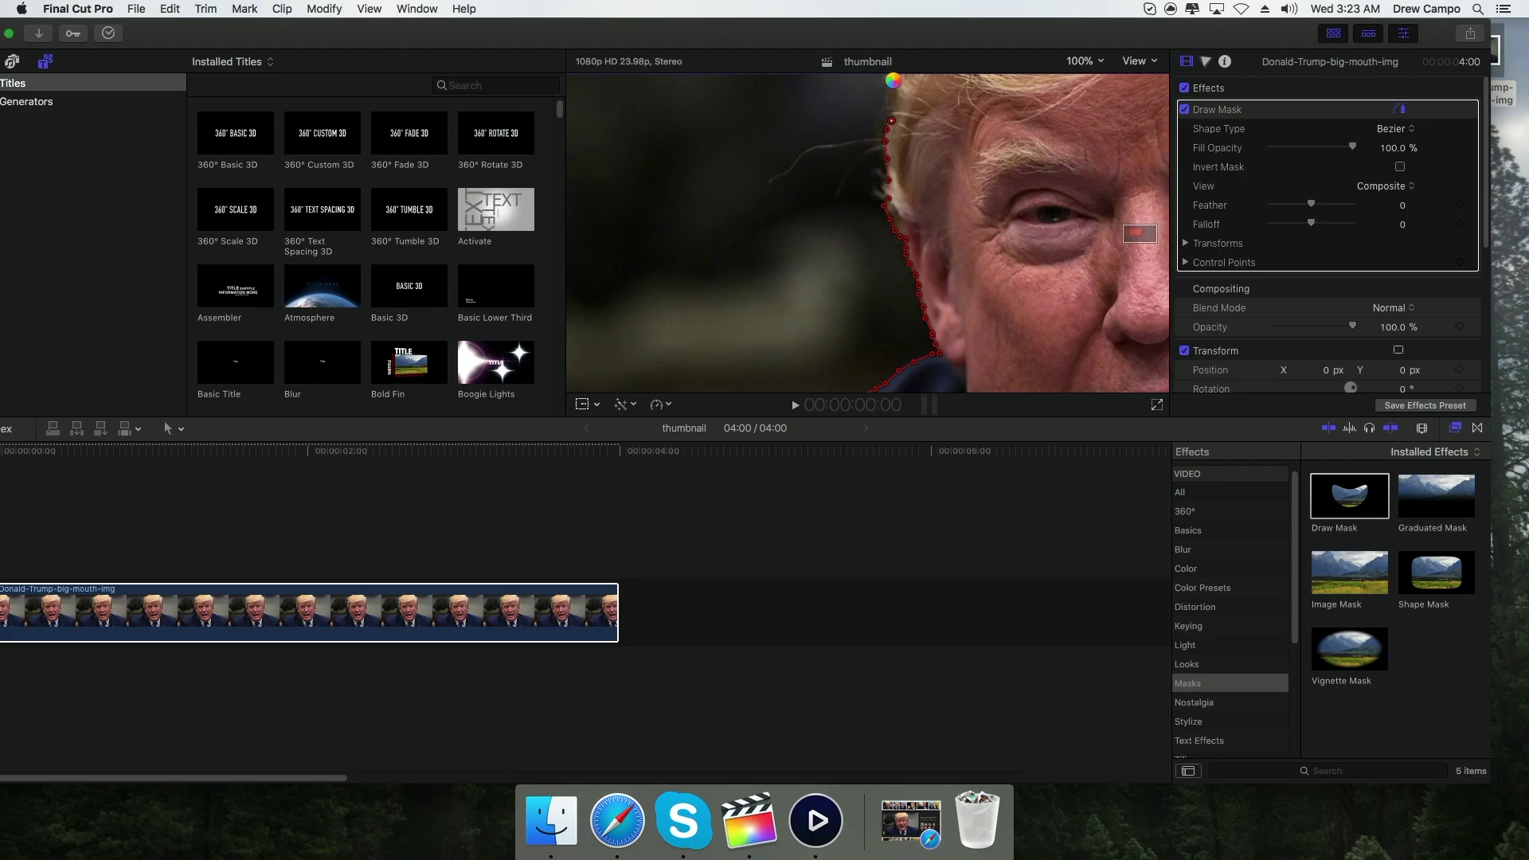
left_click_drag(1136, 234, 1137, 230)
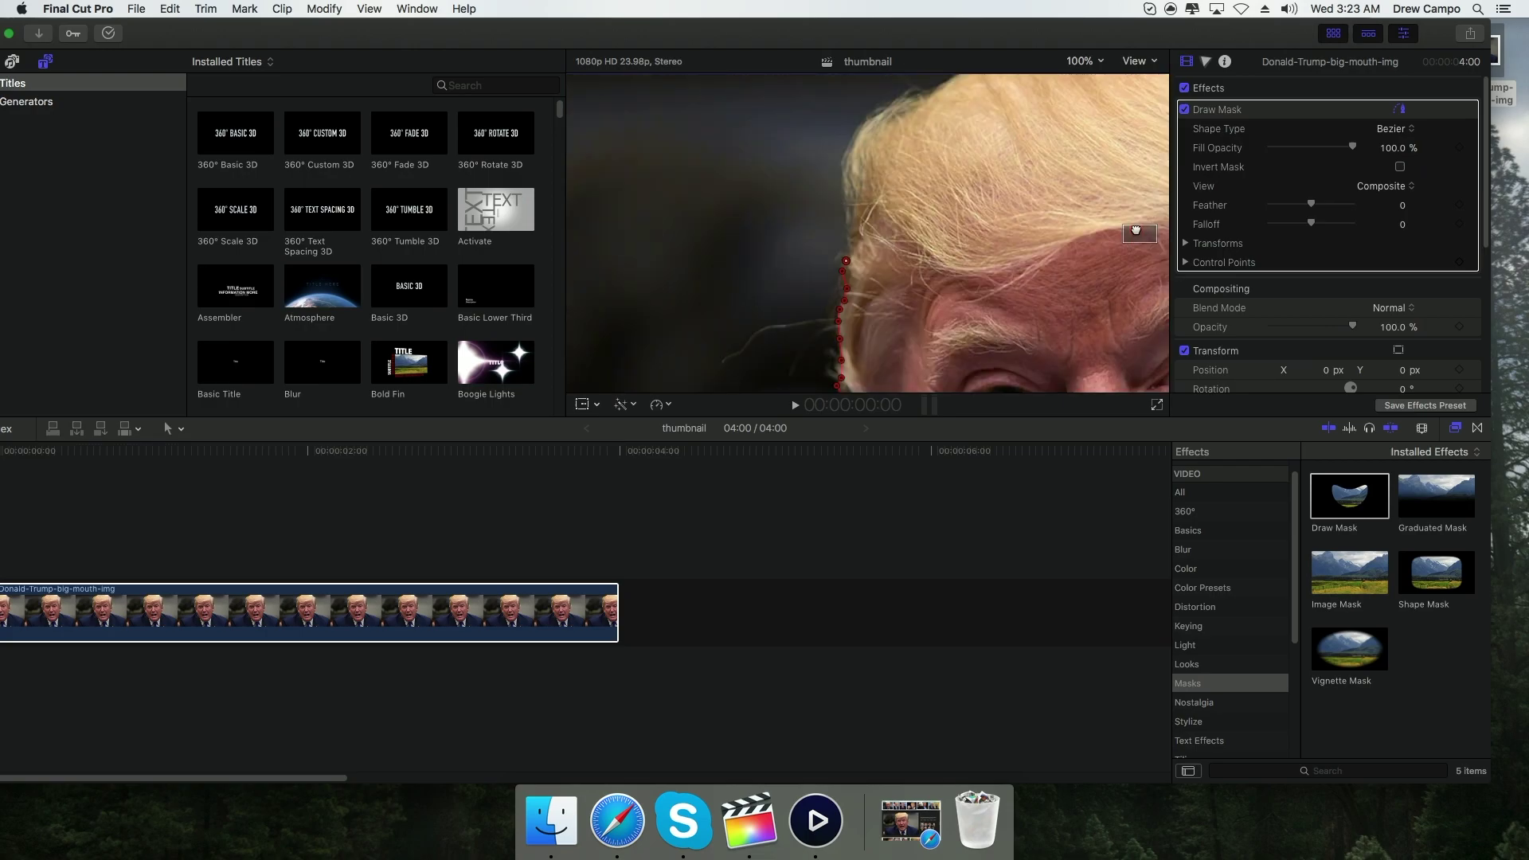
left_click(843, 261)
left_click(851, 248)
left_click(846, 208)
left_click(843, 185)
left_click(840, 166)
left_click(847, 151)
left_click(860, 125)
left_click(879, 113)
left_click(906, 104)
Complete the mask outline across the top of the hair and close it at the first control point
left_click_drag(1142, 232, 1145, 231)
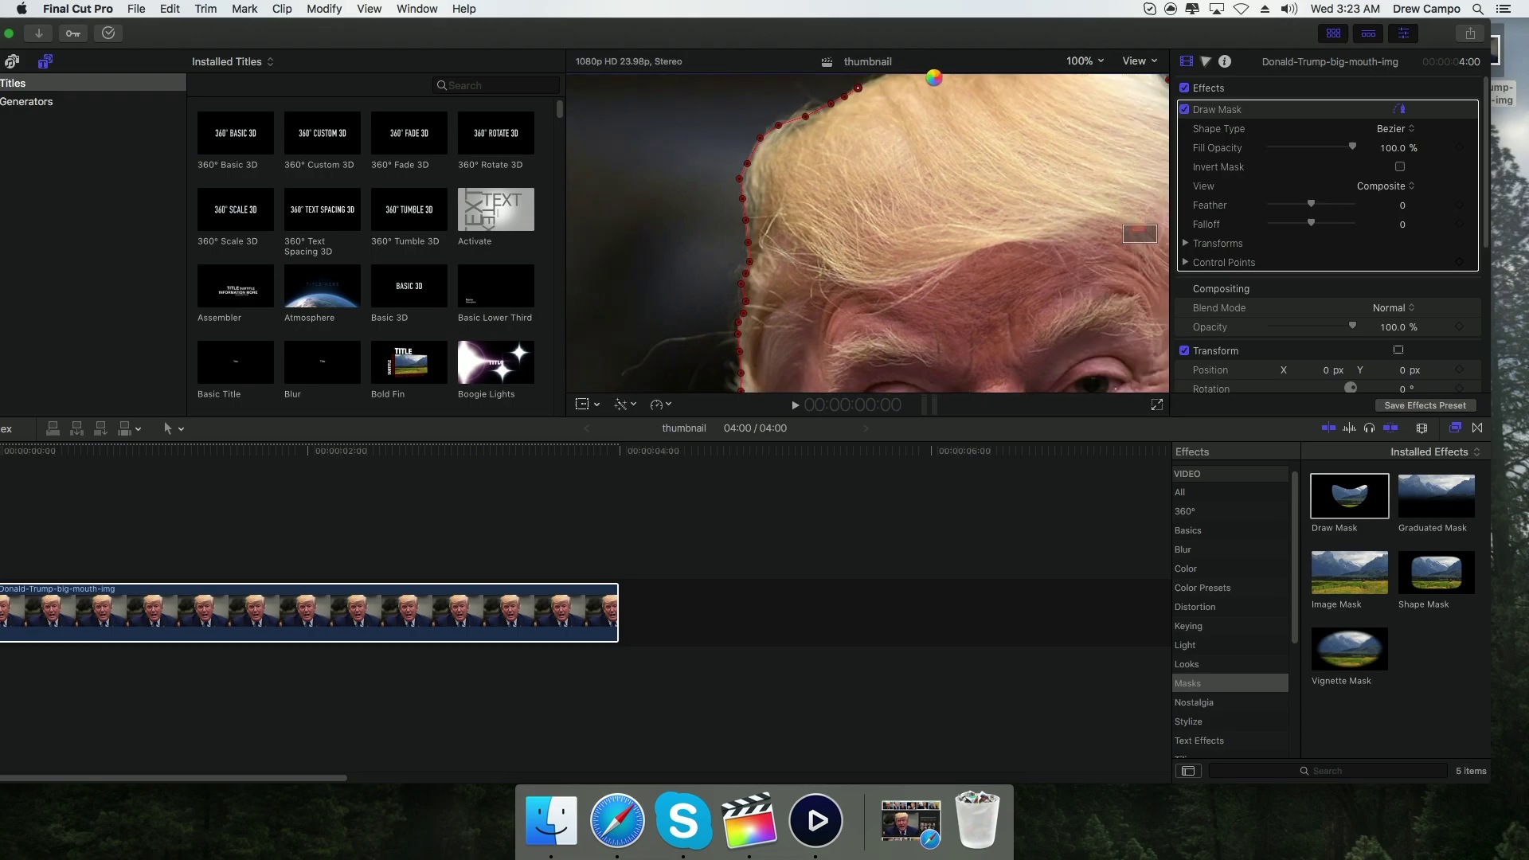
scroll(882, 89, "right", 5)
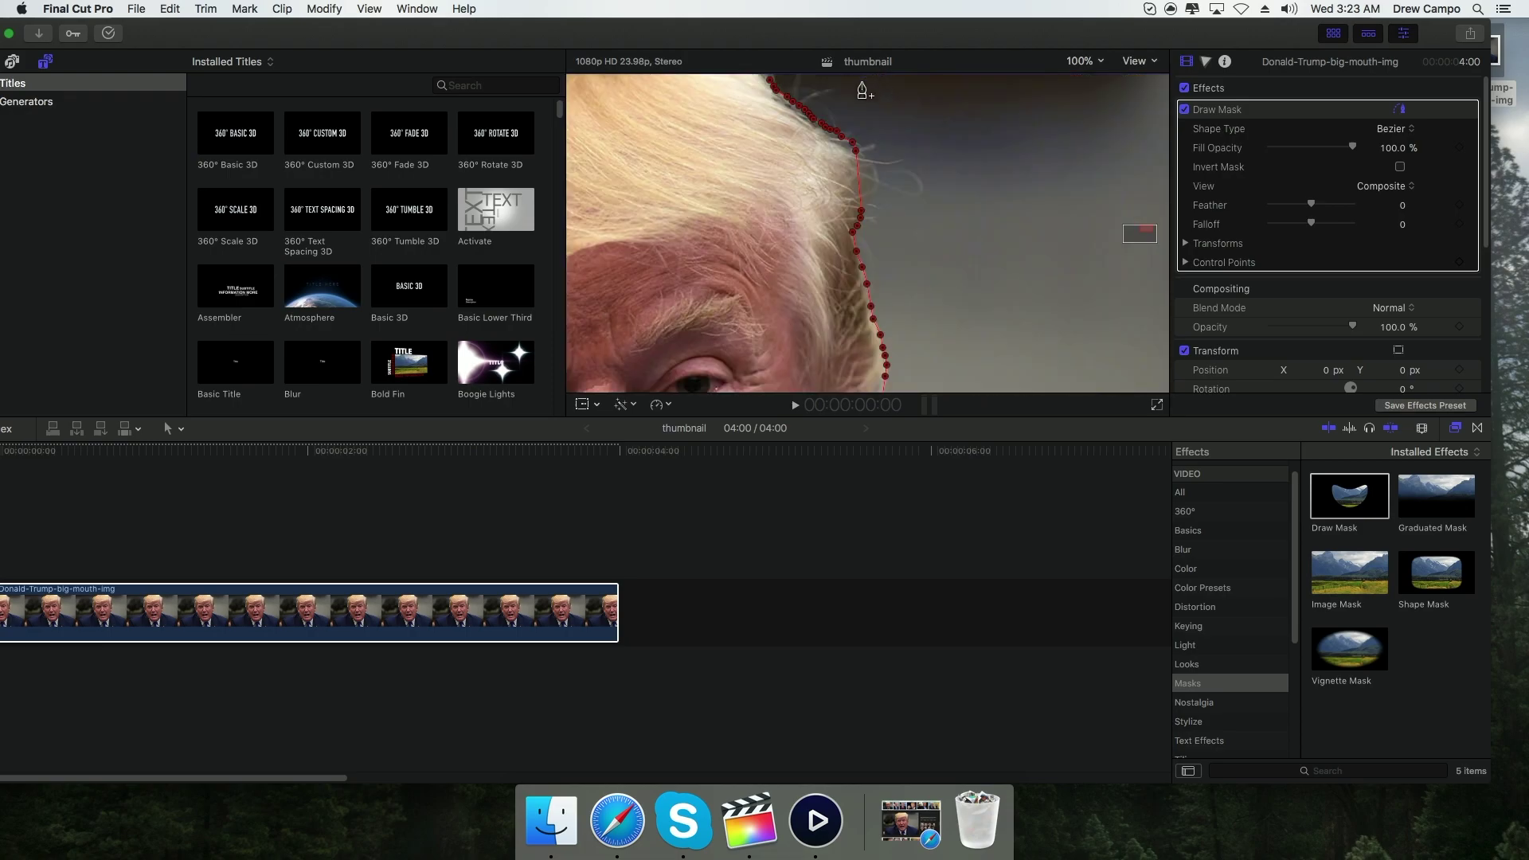
left_click_drag(1147, 233, 1141, 234)
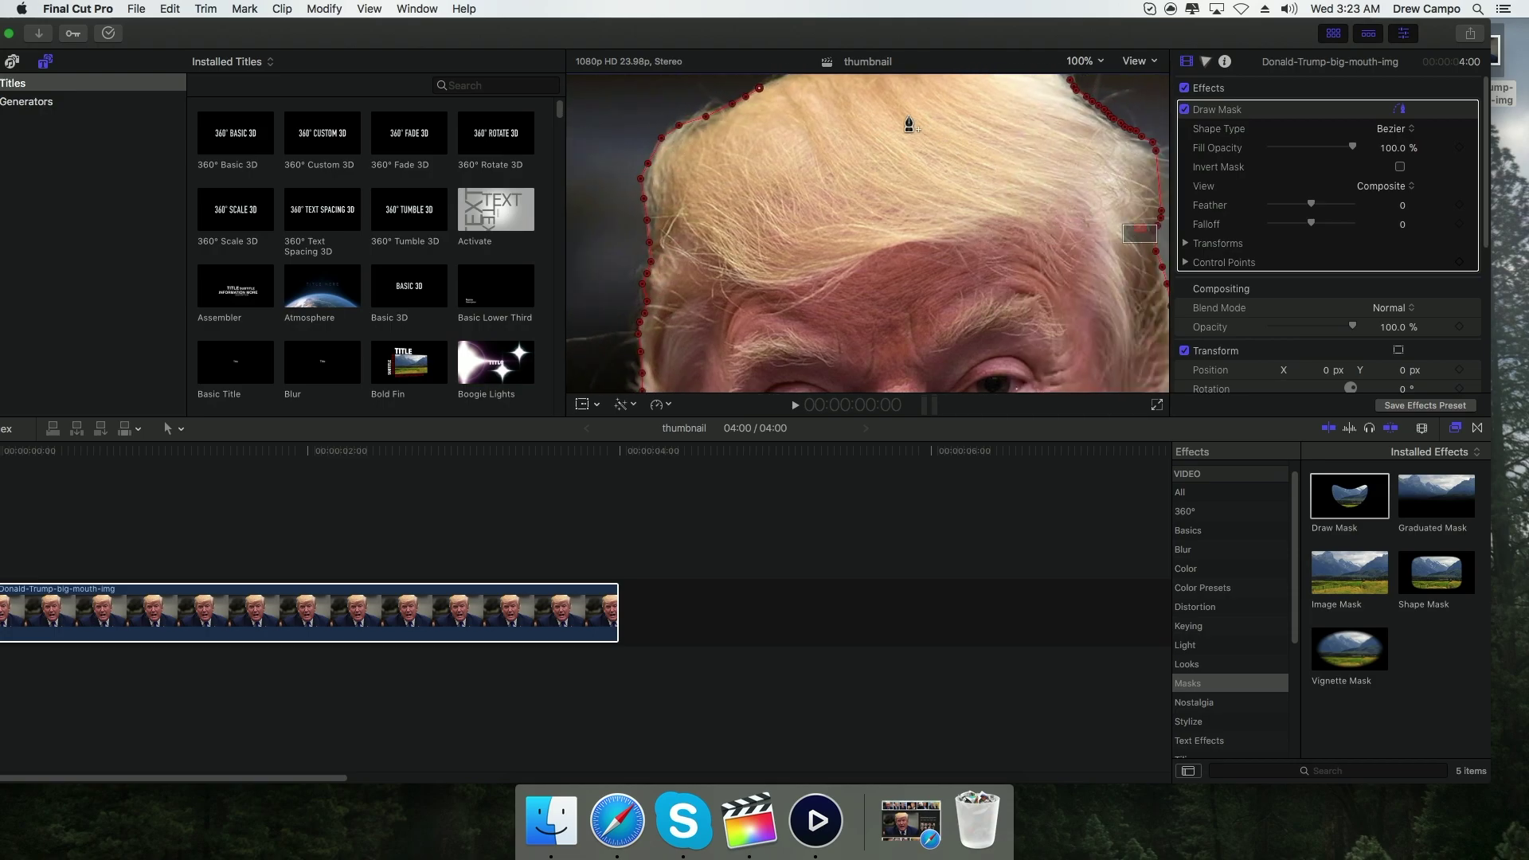
left_click(786, 78)
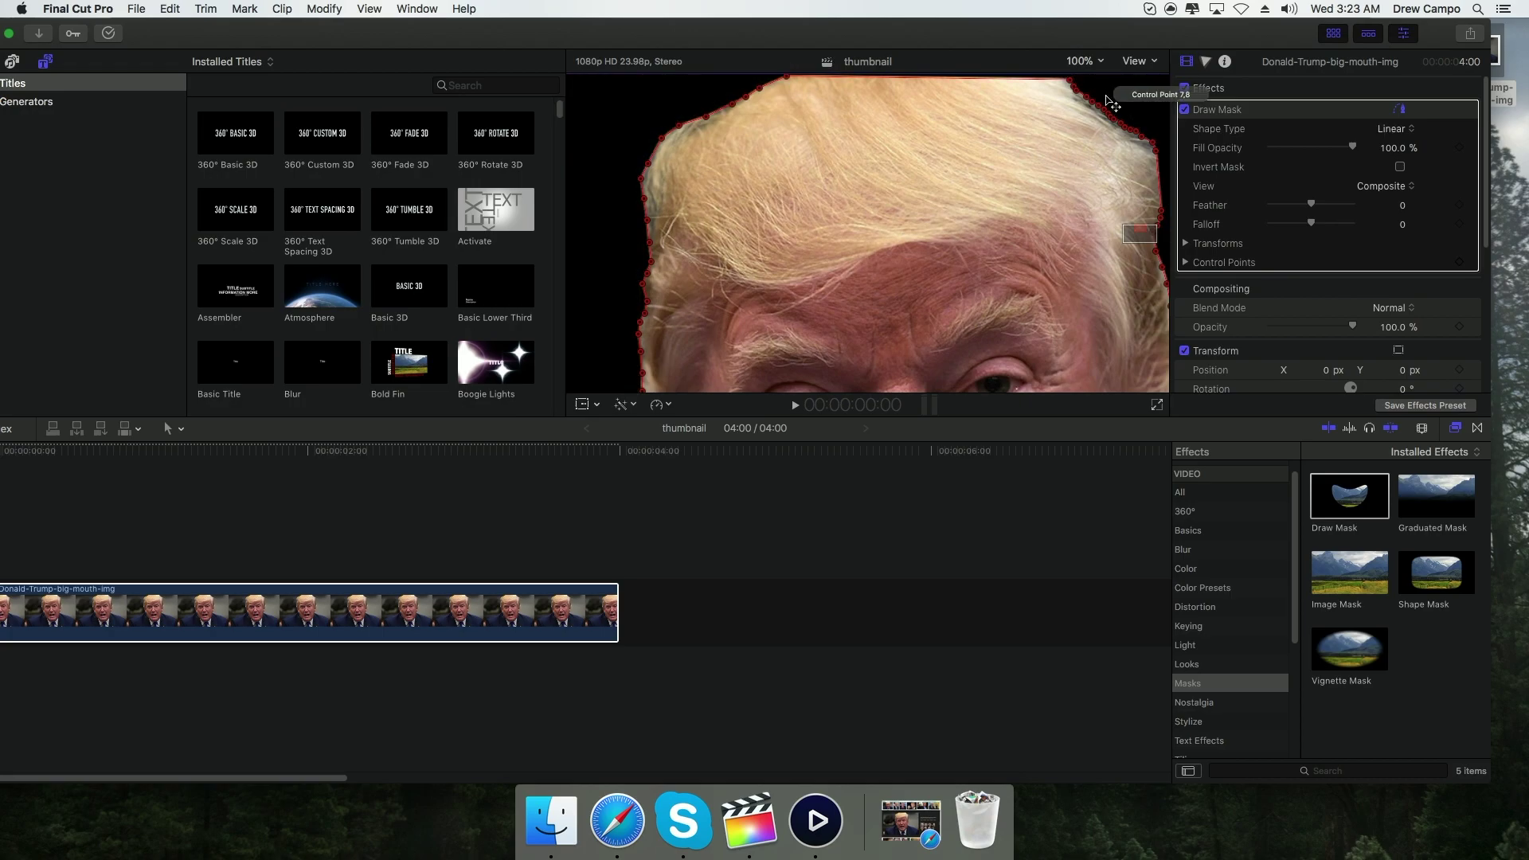
Scale the masked photo clip to 73% and lower its vertical position to -124 px
left_click(1088, 64)
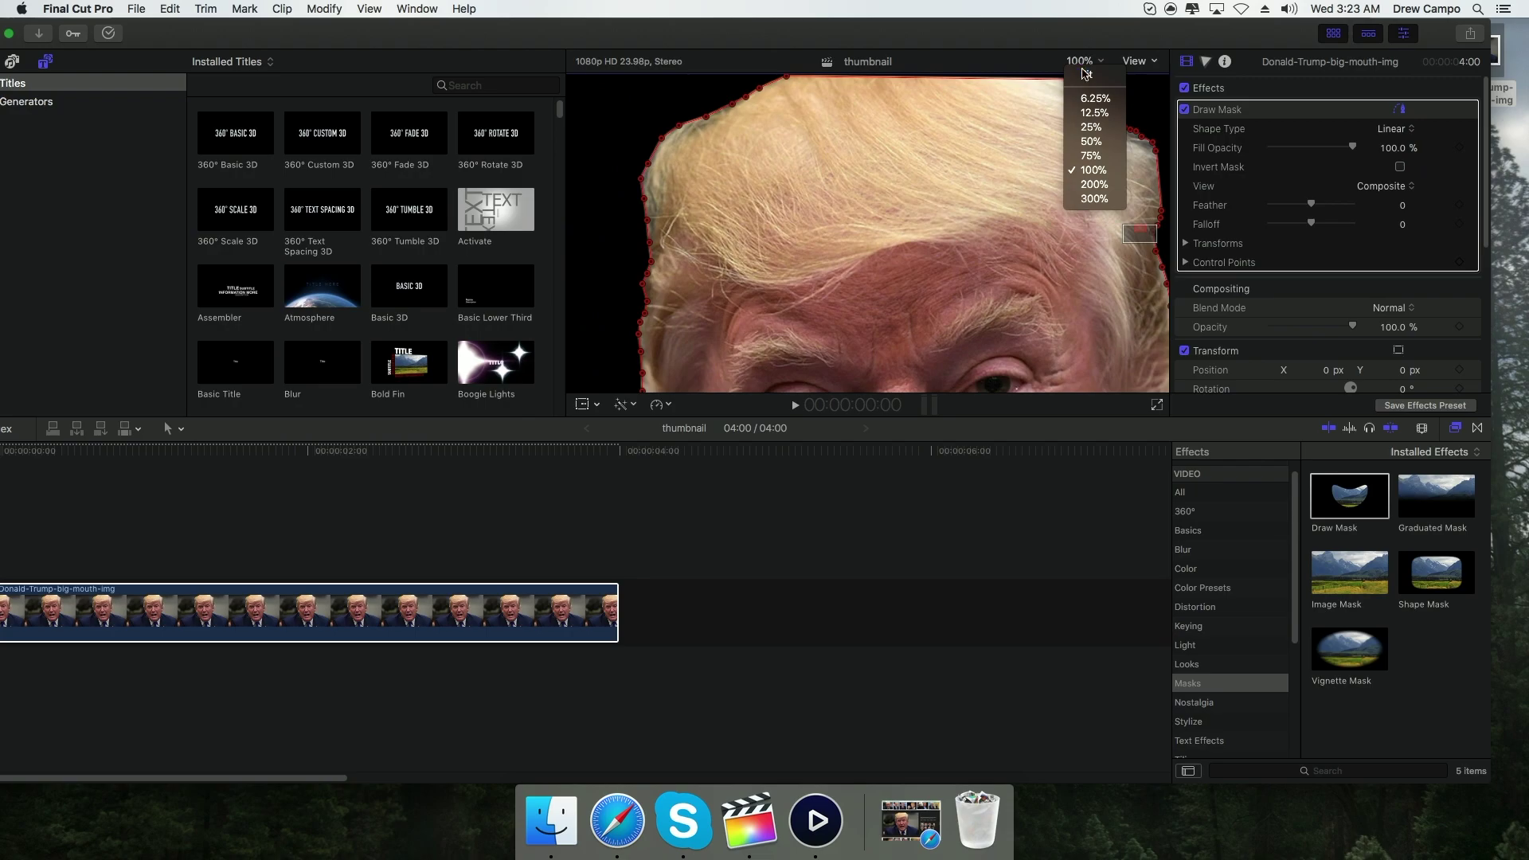
left_click(1088, 76)
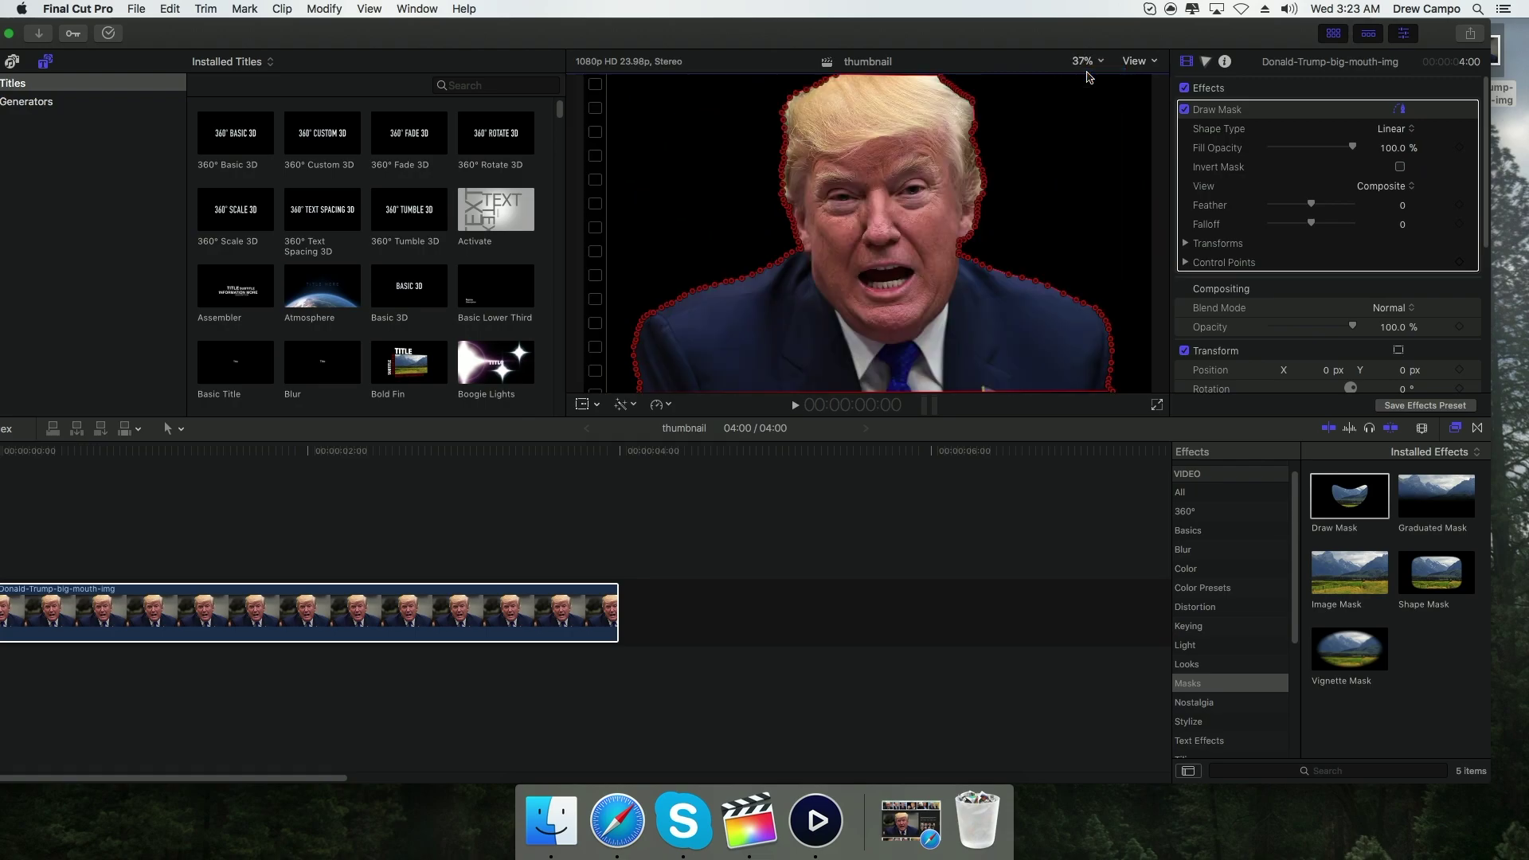
left_click(603, 603)
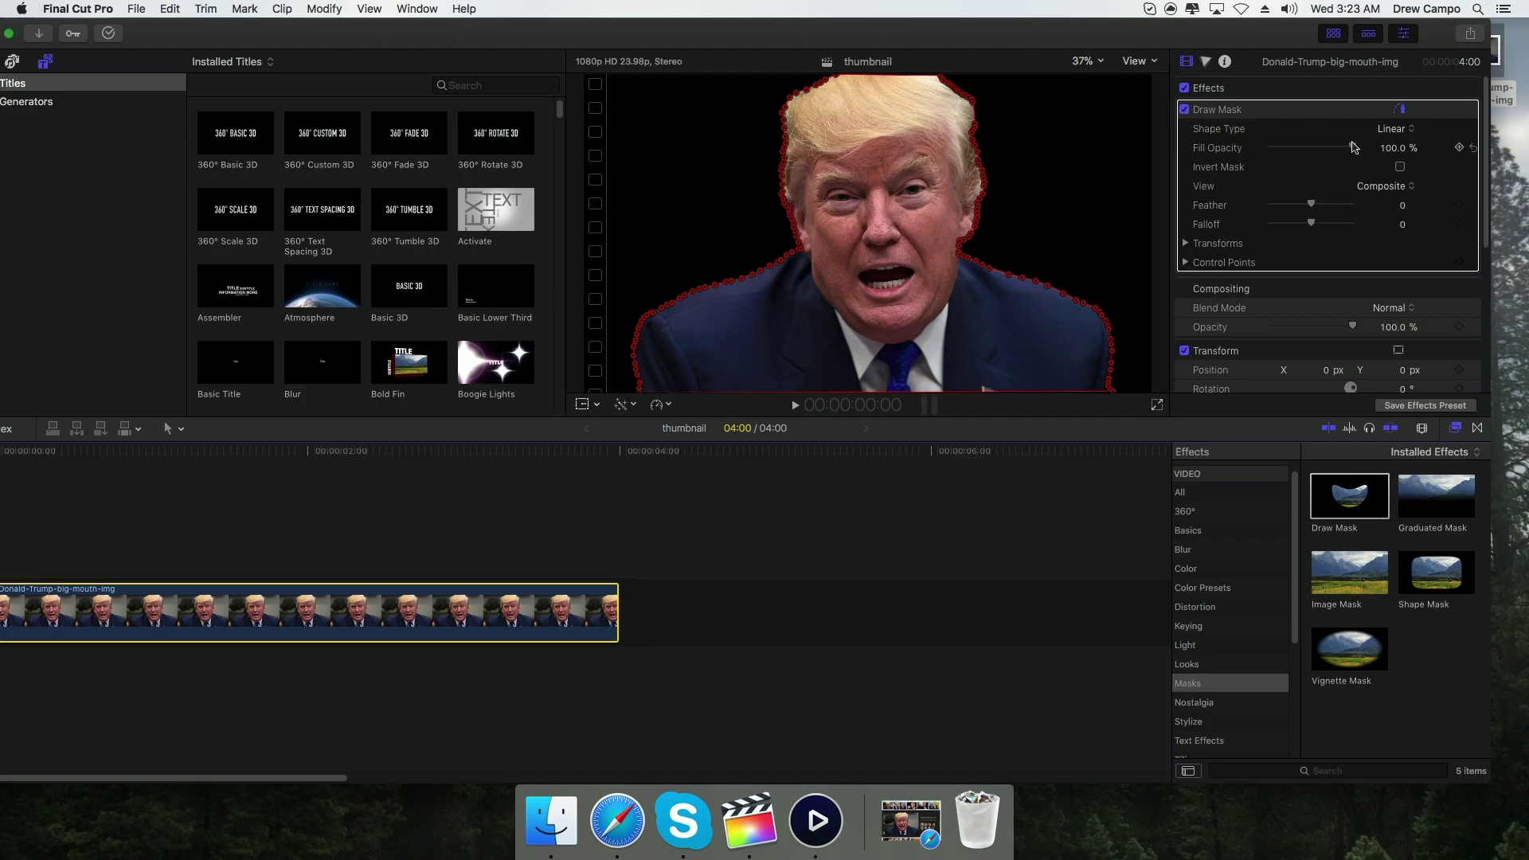
left_click(1206, 62)
left_click(1186, 63)
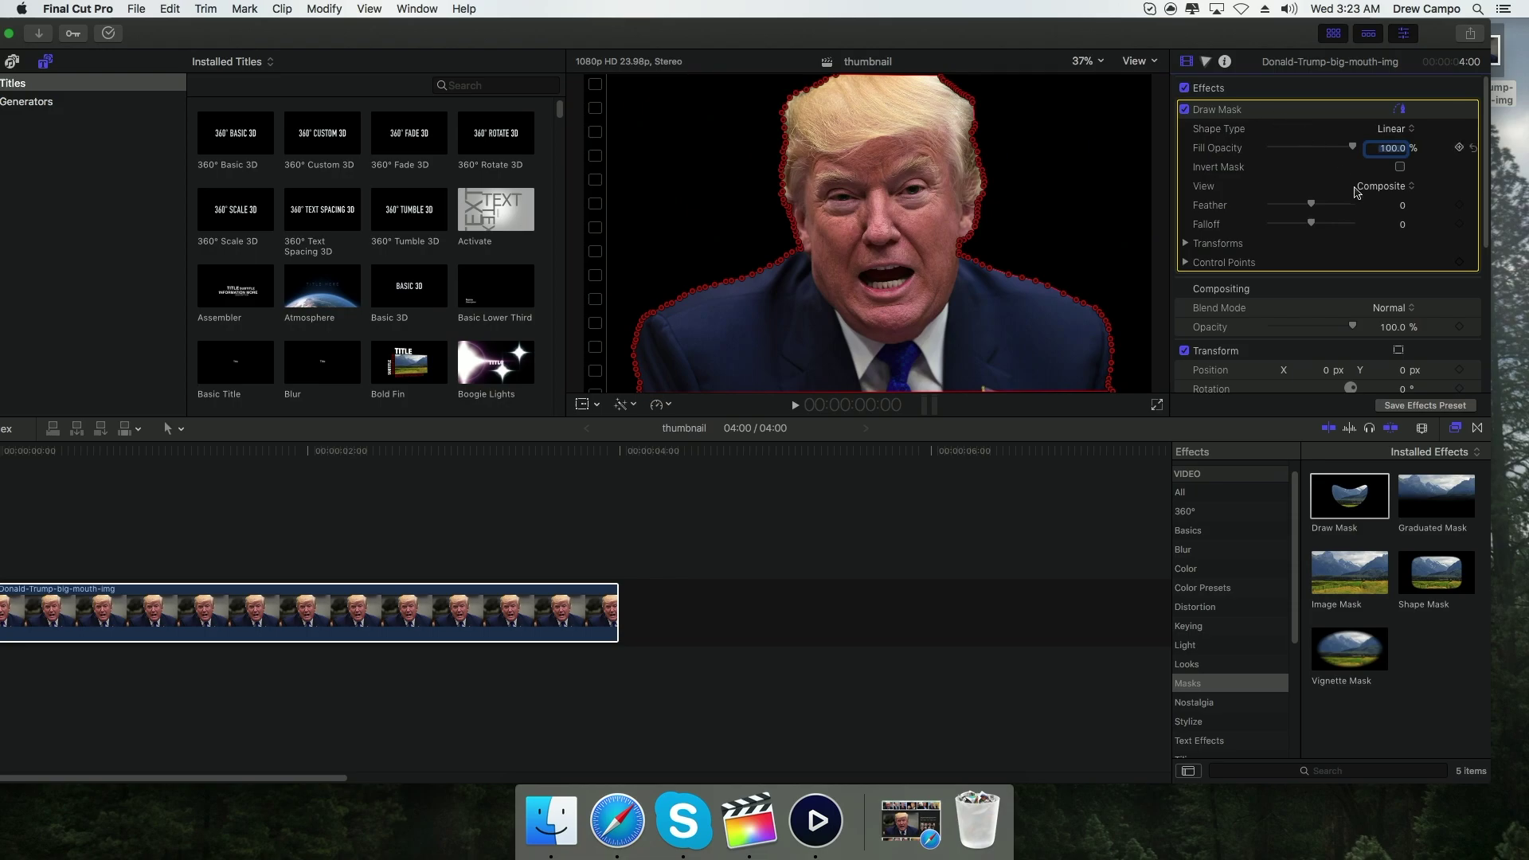
scroll(1371, 293, "down", 5)
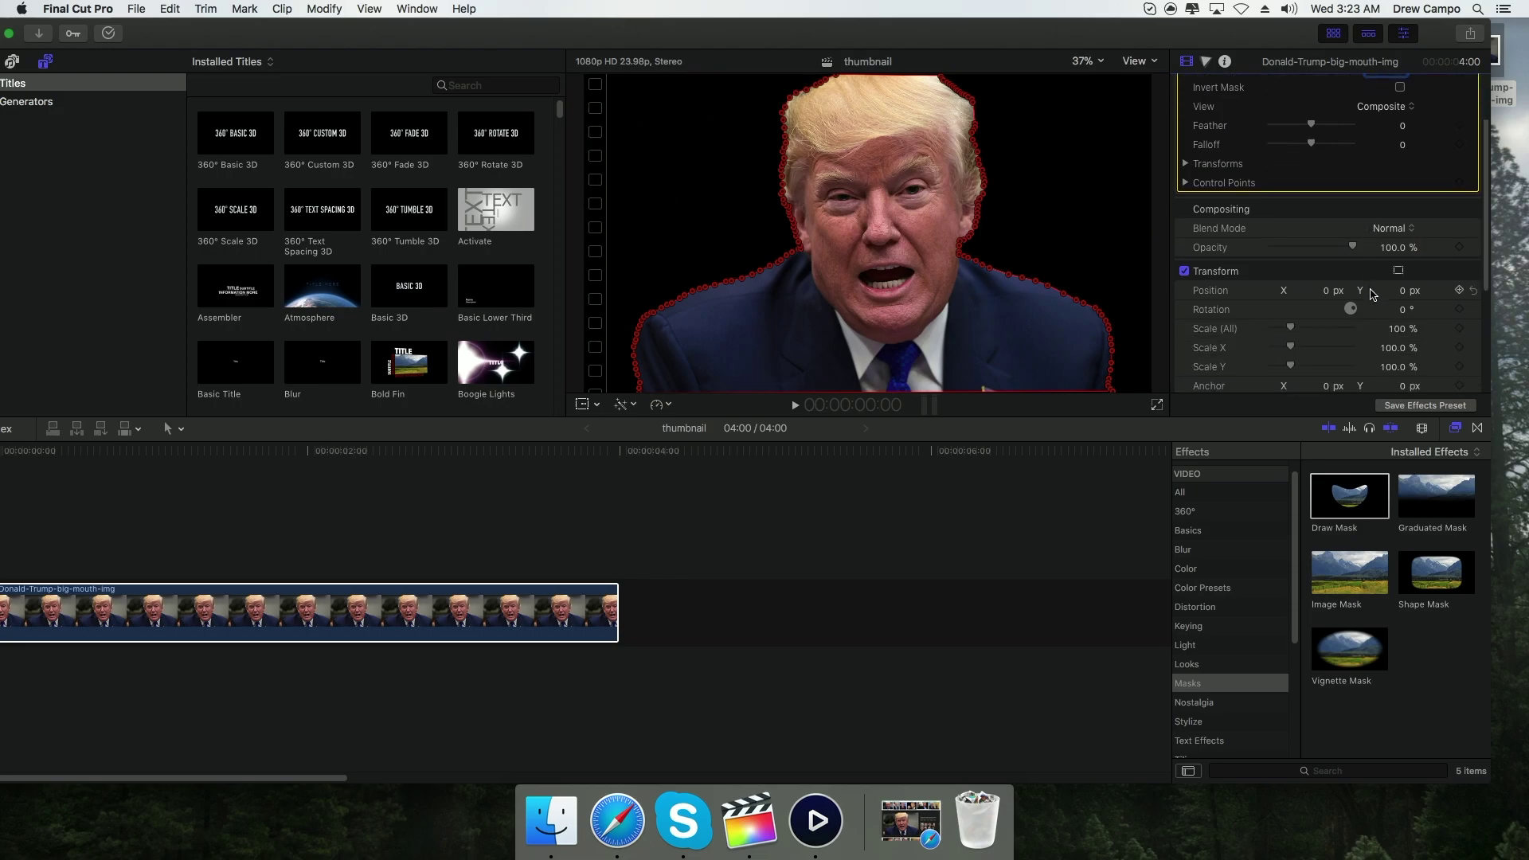
left_click_drag(1291, 317, 1286, 320)
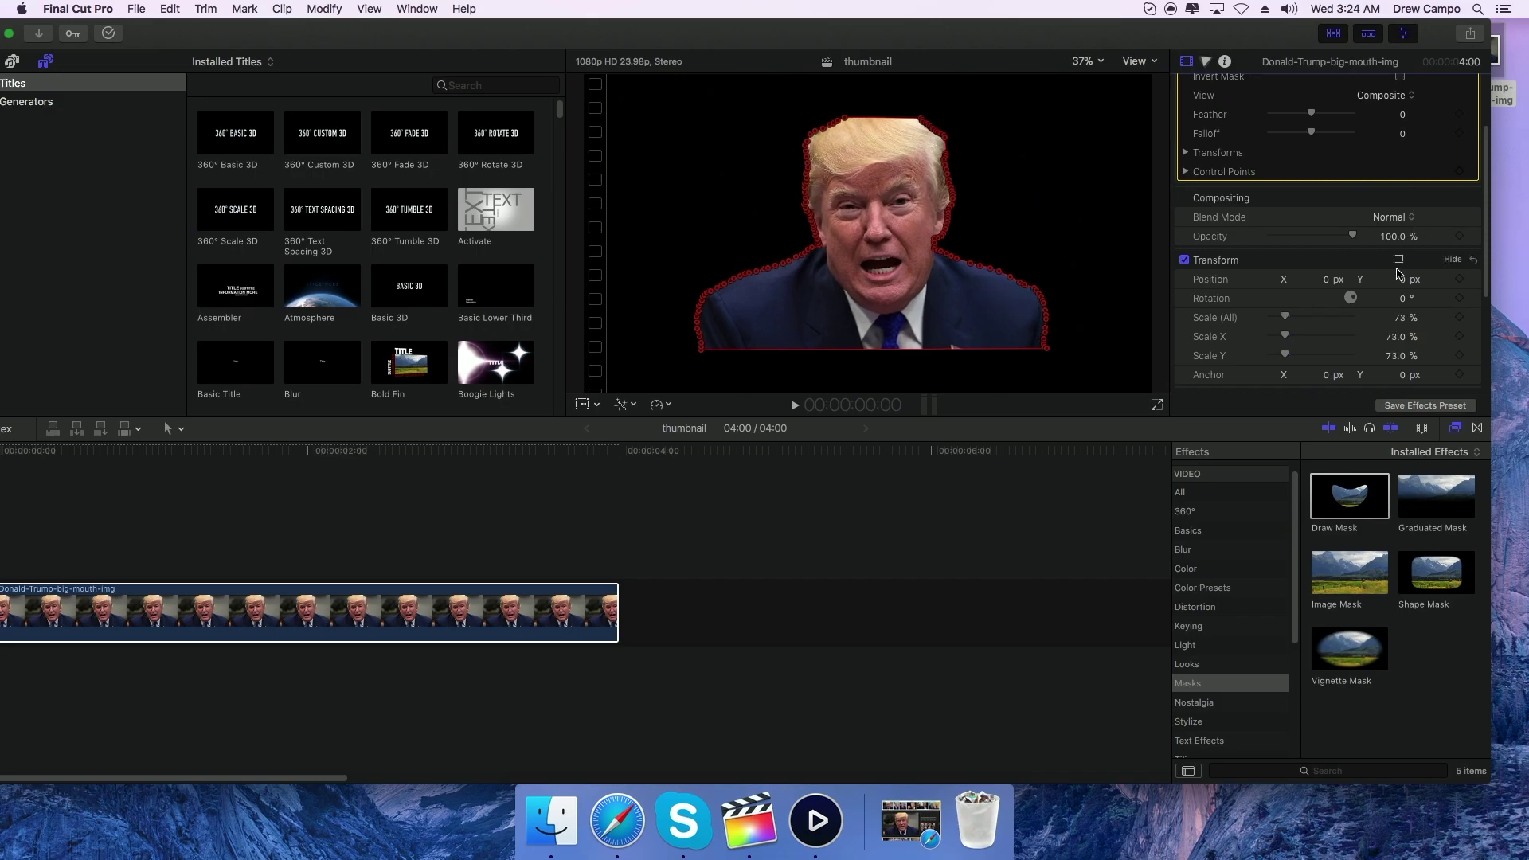
left_click_drag(1403, 284, 1404, 329)
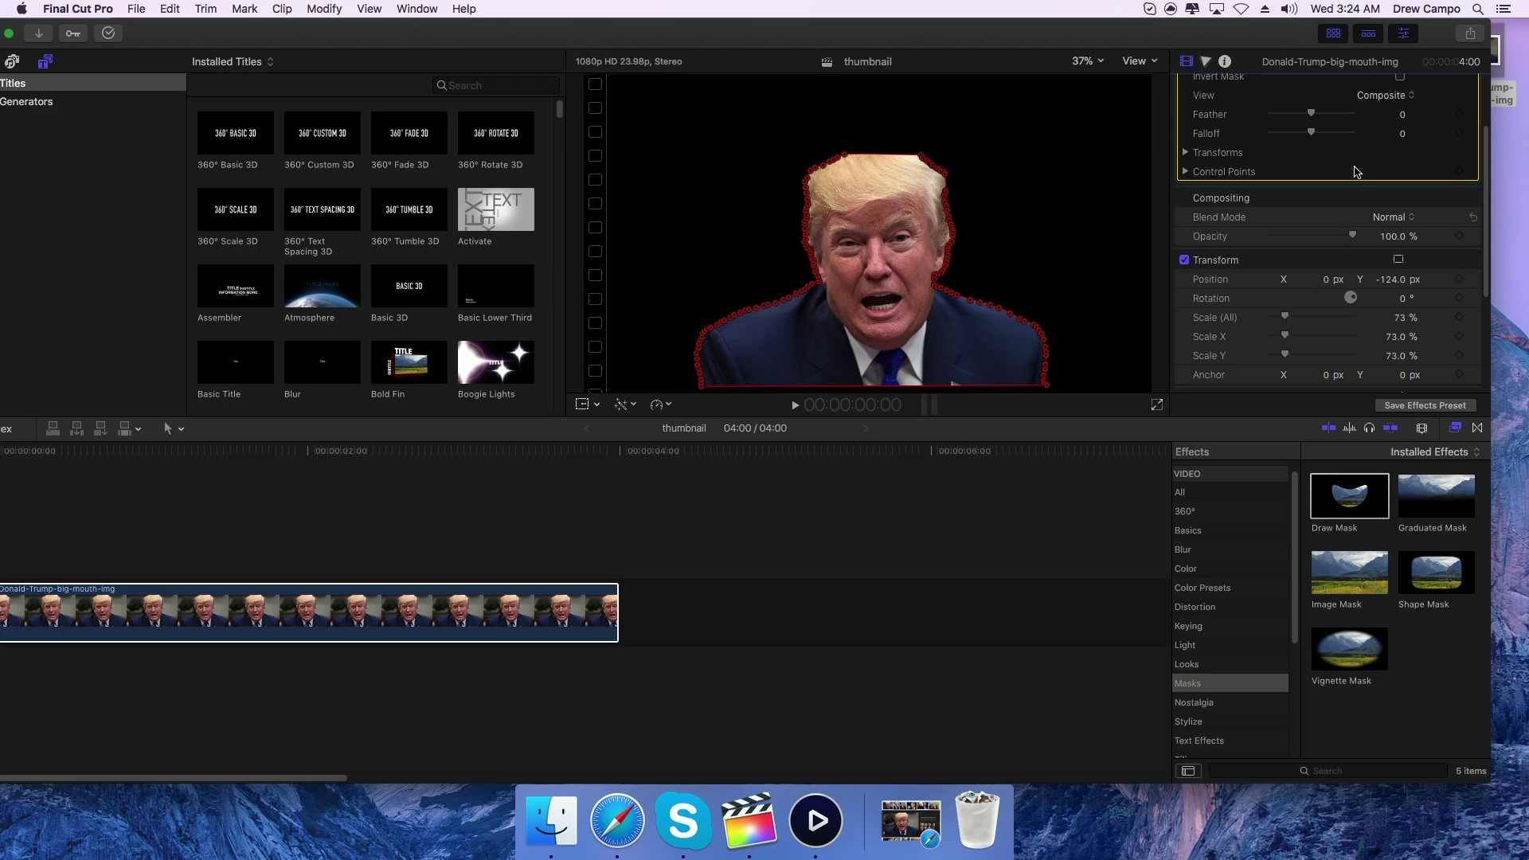
Shift the cutout sideways to a position of X -273.6 px and Y -125.2 px
scroll(1349, 309, "up", 3)
scroll(1322, 309, "down", 4)
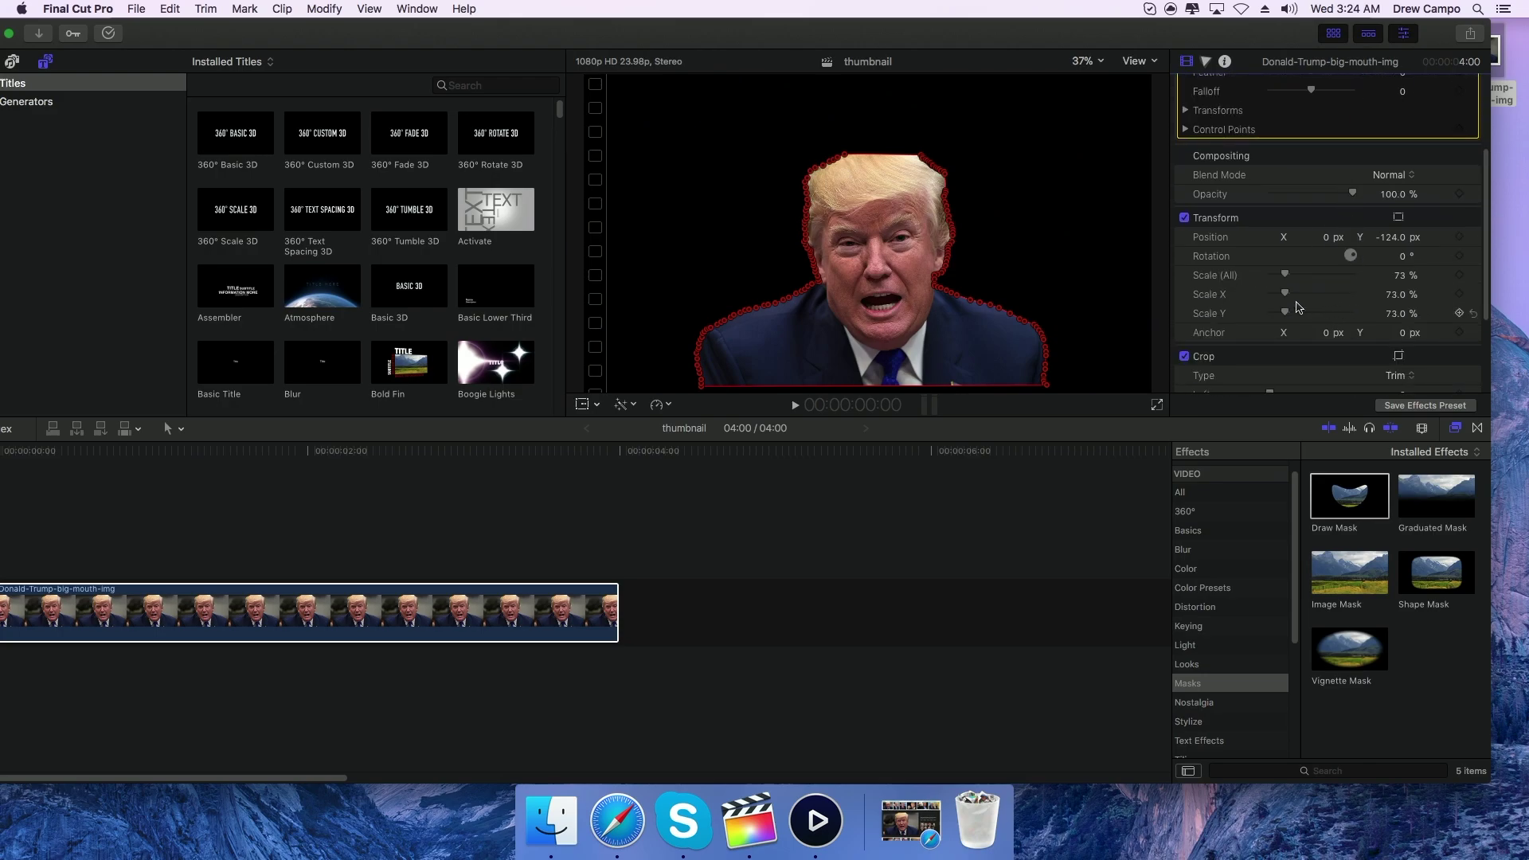
left_click(1393, 239)
left_click_drag(1391, 238, 1274, 242)
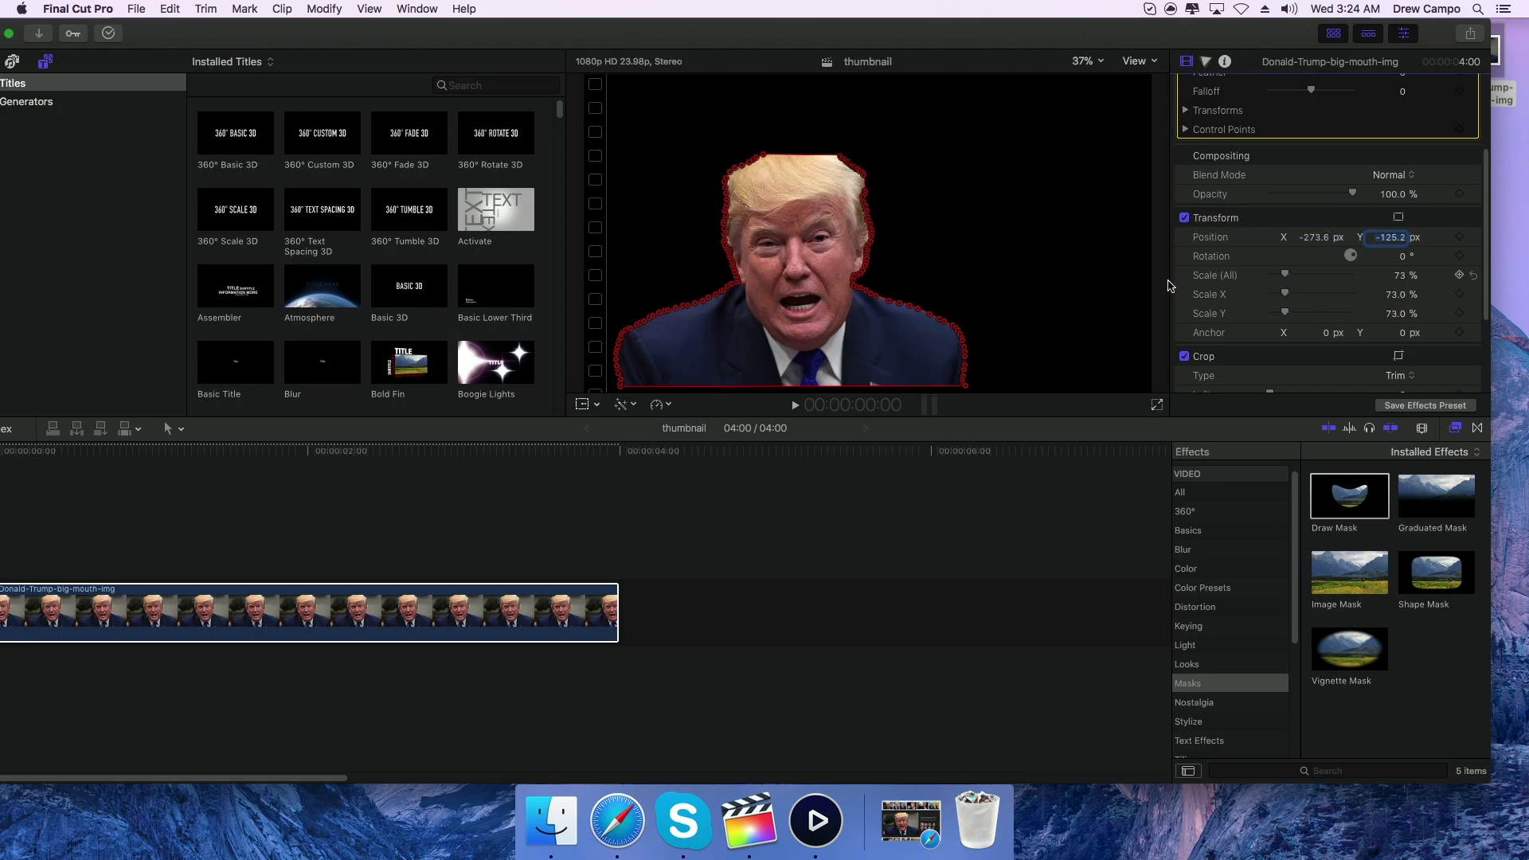
Duplicate the masked clip and stack the copy directly above the original, aligned to the start of the timeline
left_click(510, 624)
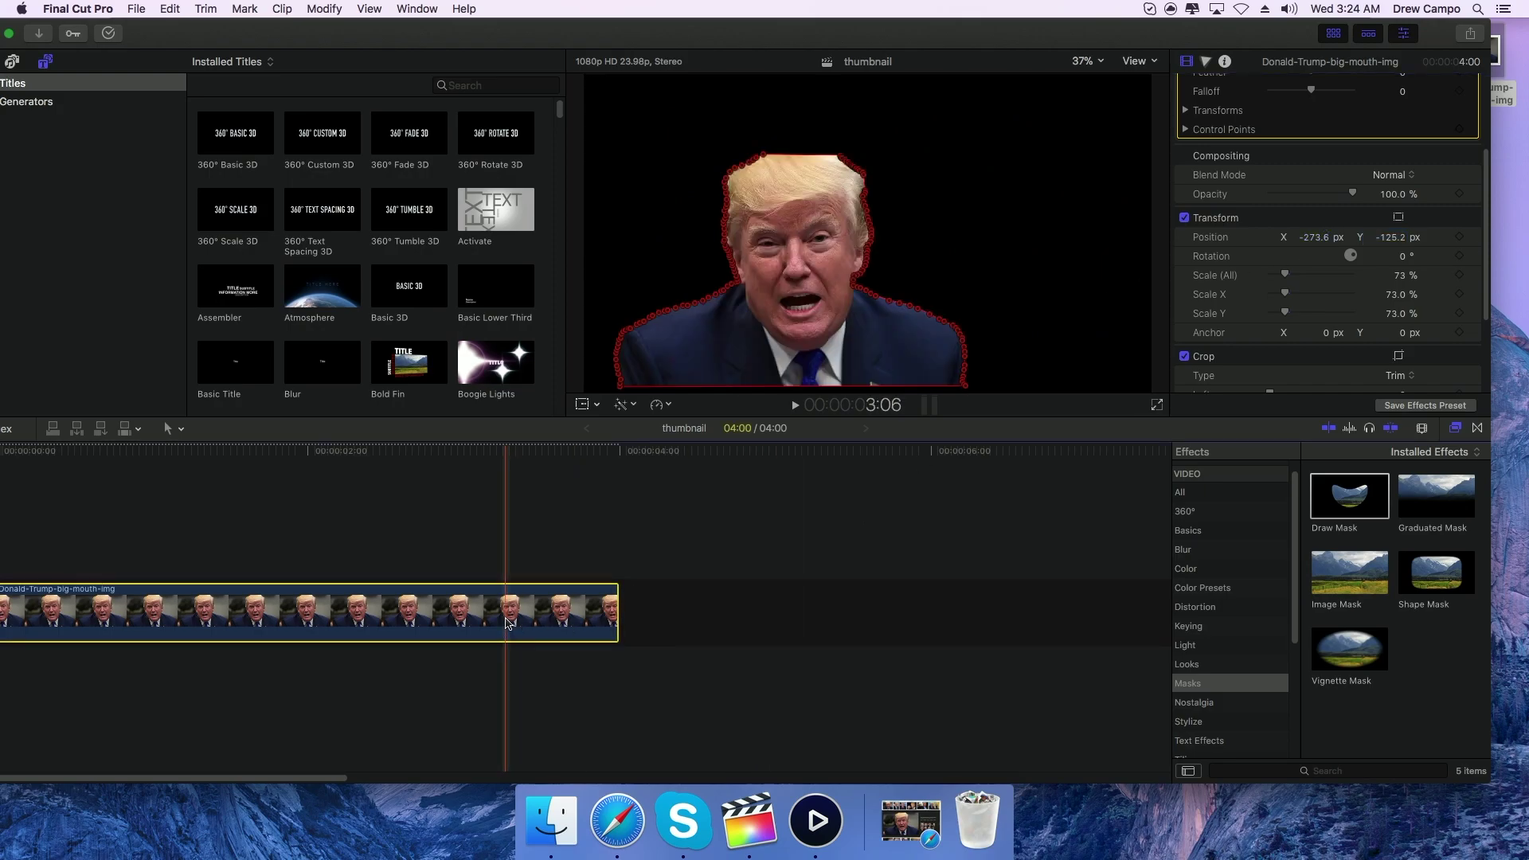
left_click_drag(419, 507, 447, 618)
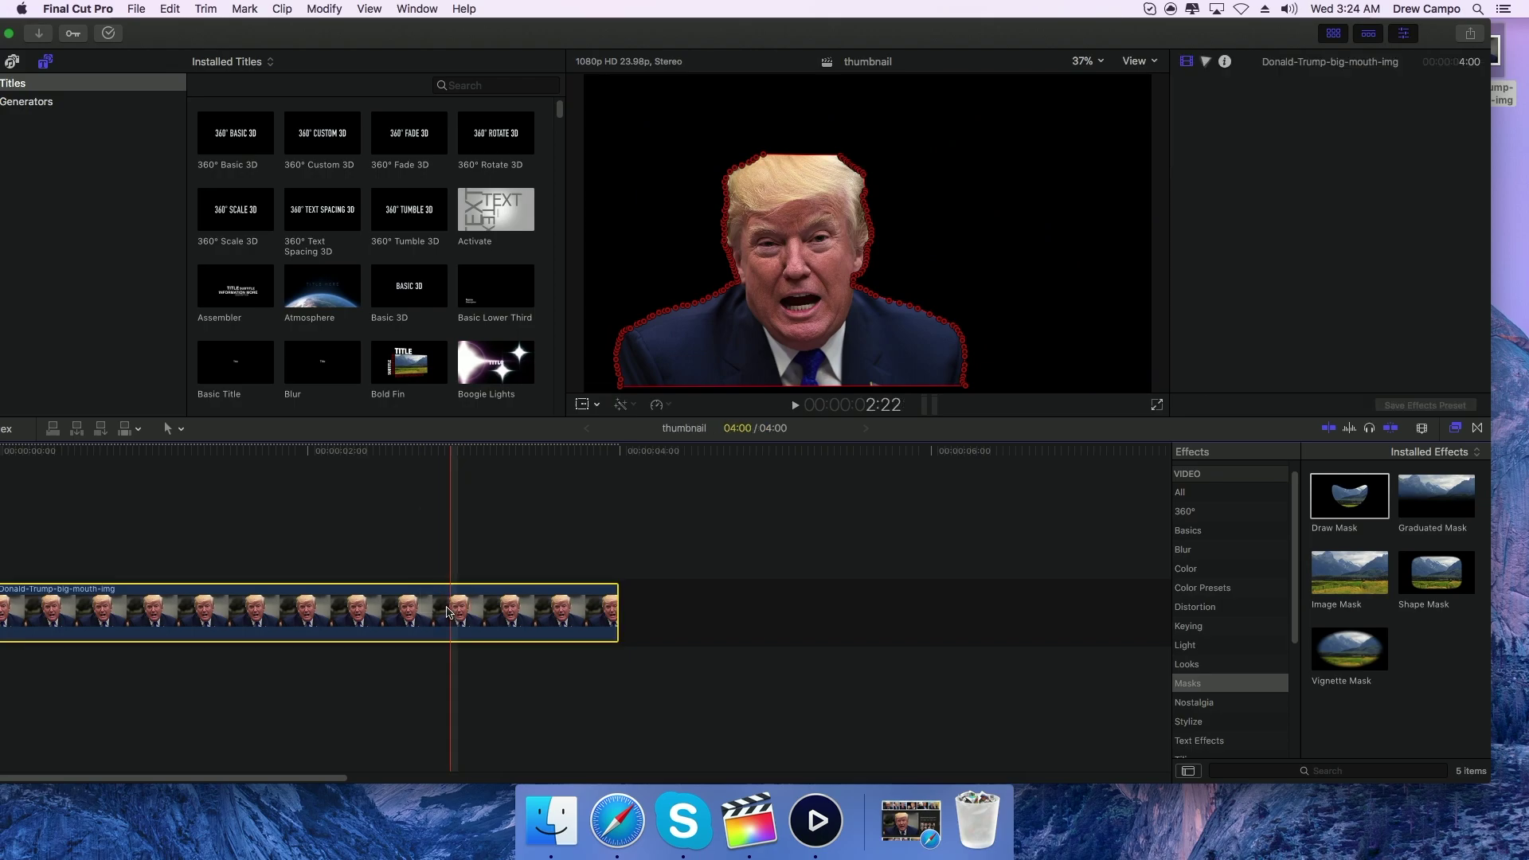
double_click(490, 28)
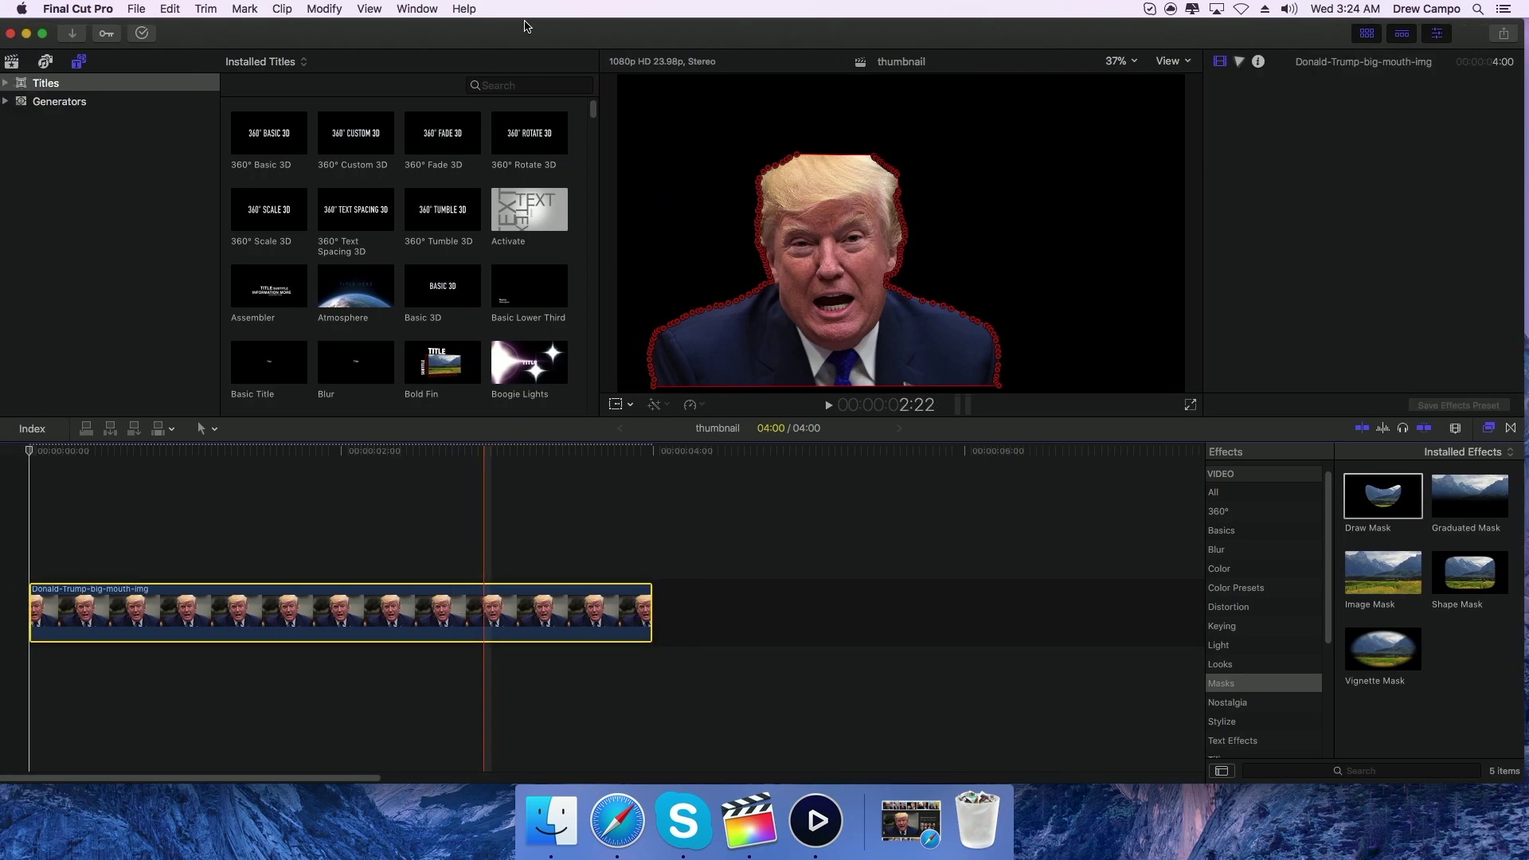
key("super+z")
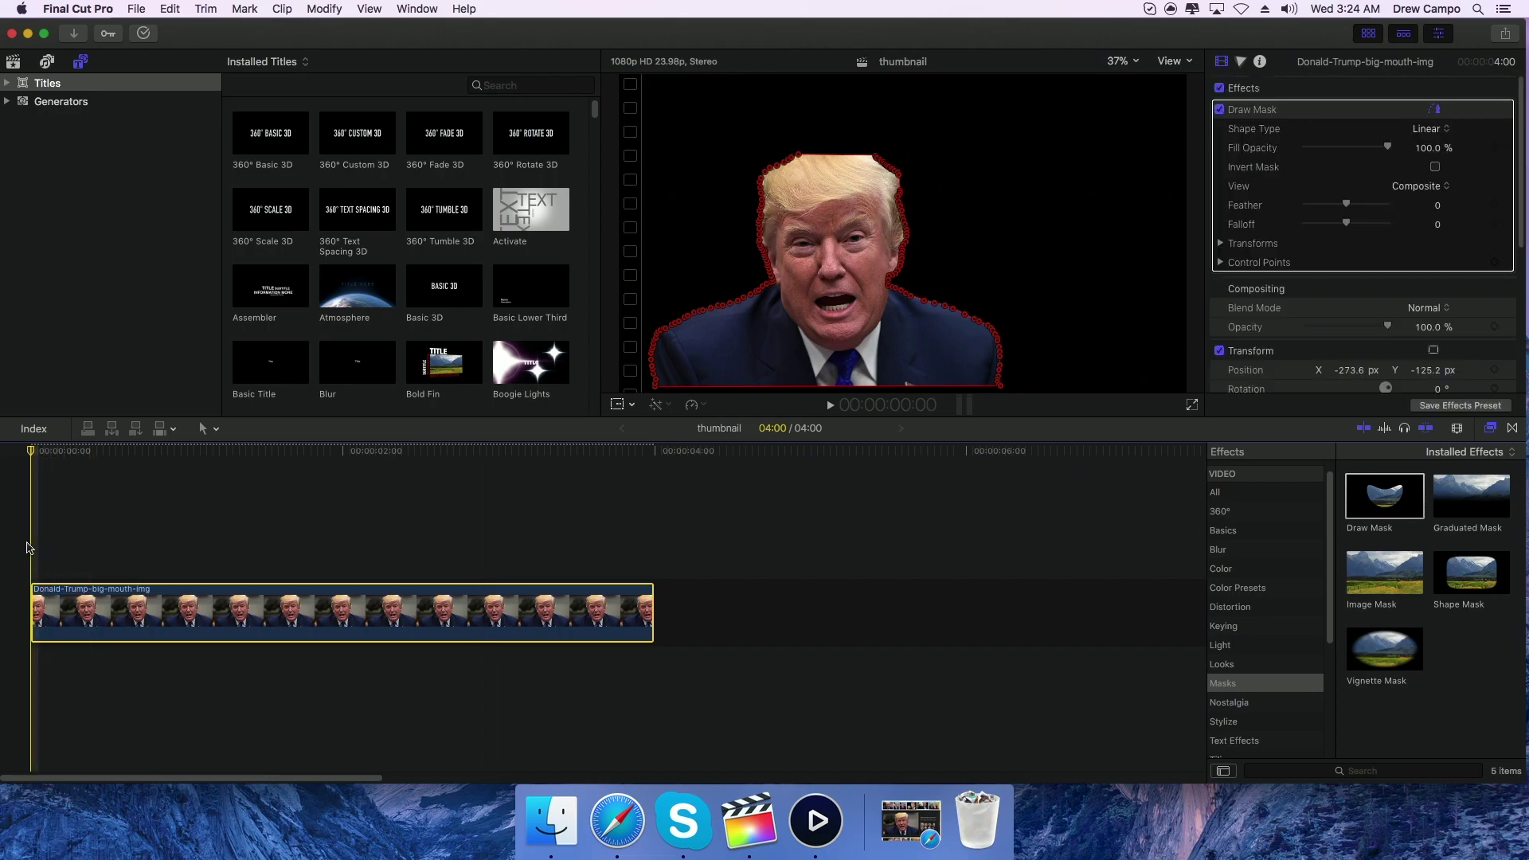
left_click(29, 548)
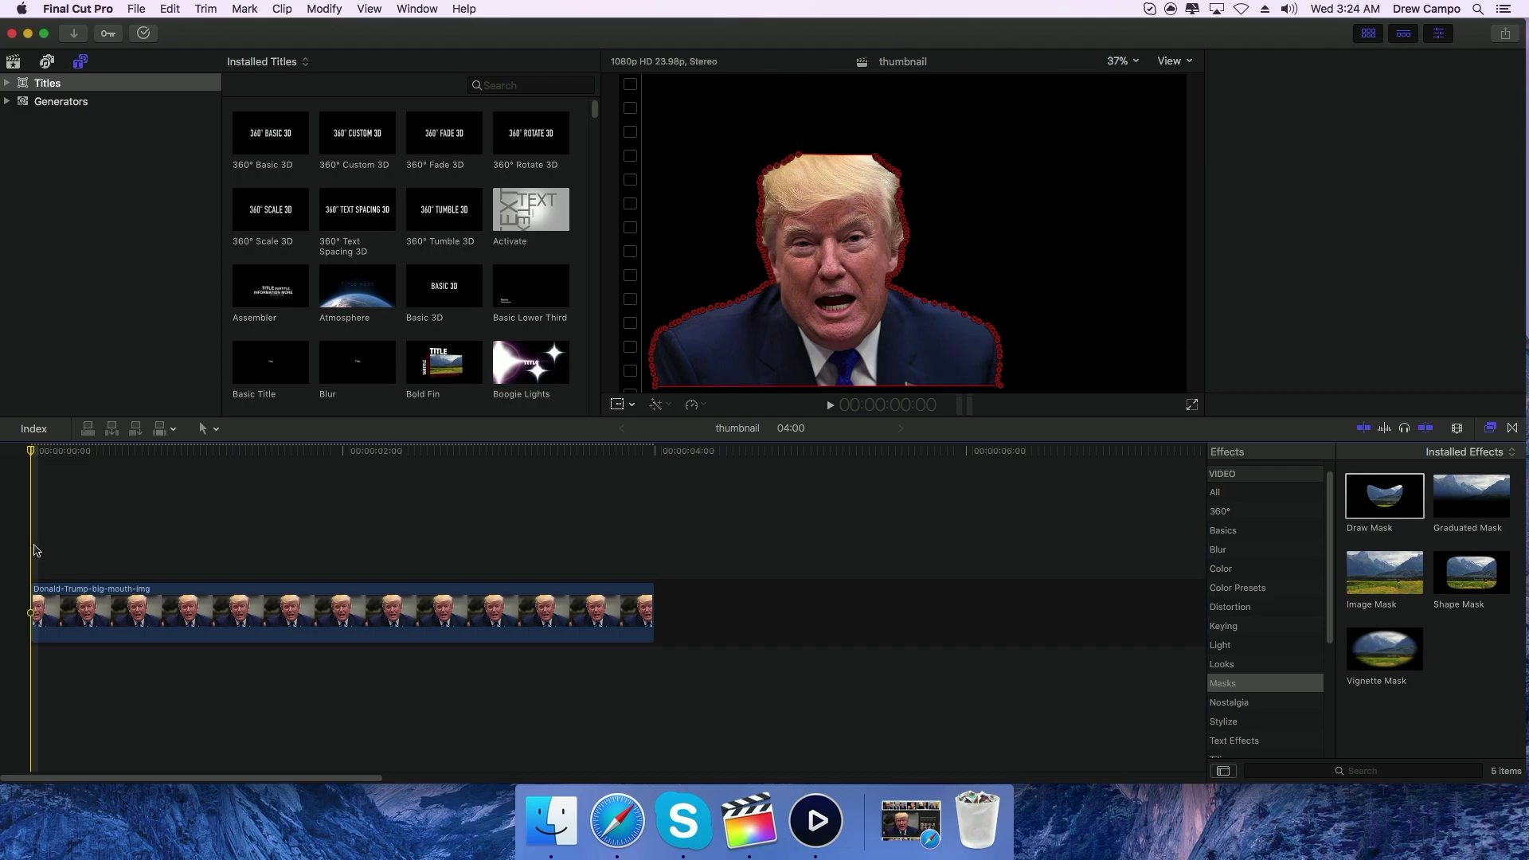
key("super+v")
left_click_drag(703, 613, 18, 524)
Set the Draw Mask on the lower clip to a Feather of 24 and a Falloff of 100
left_click(172, 618)
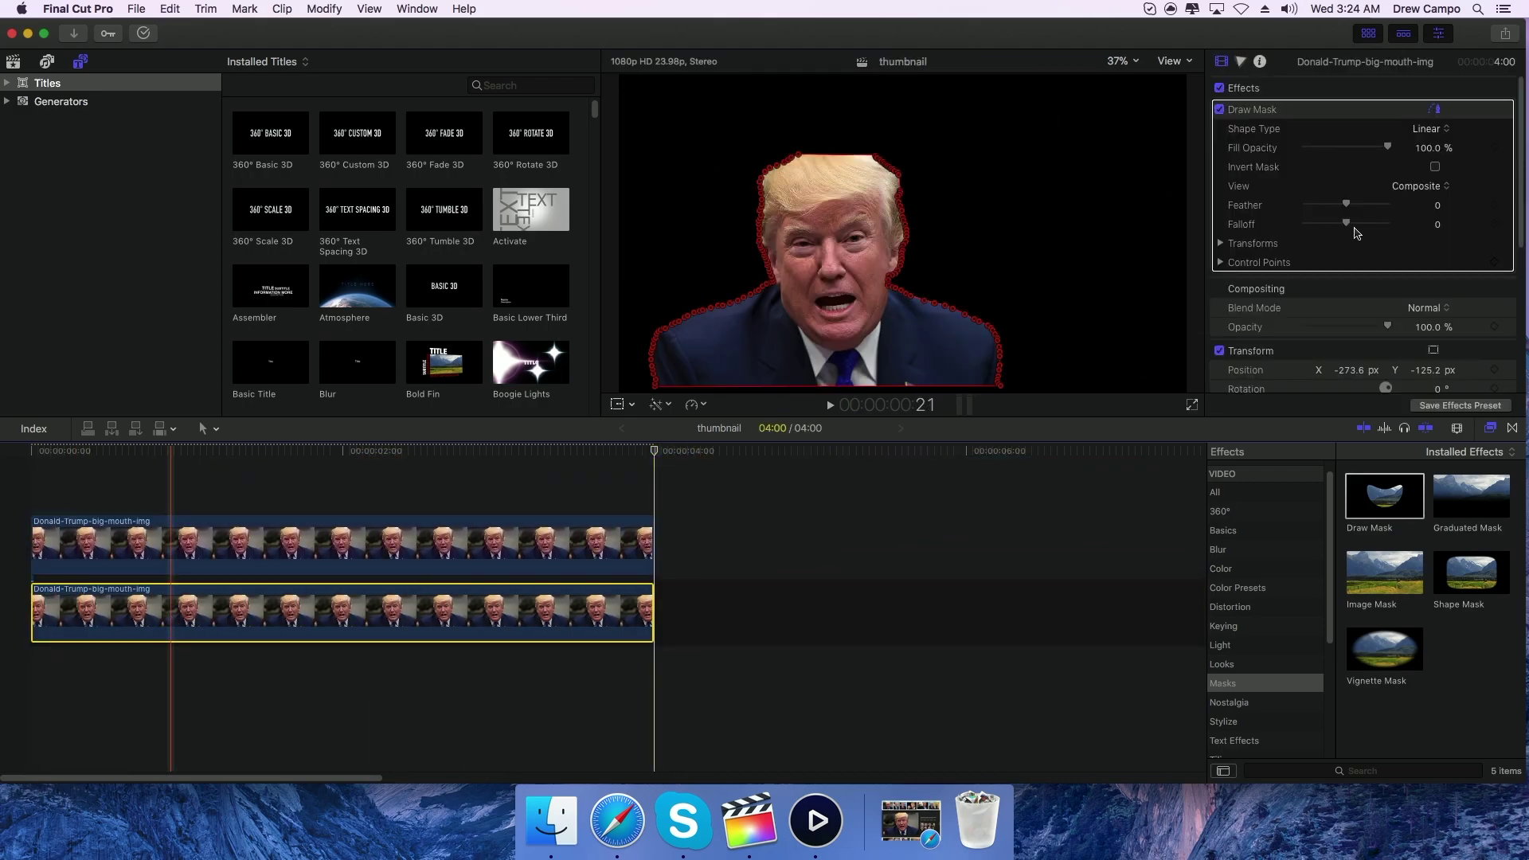
left_click(1263, 116)
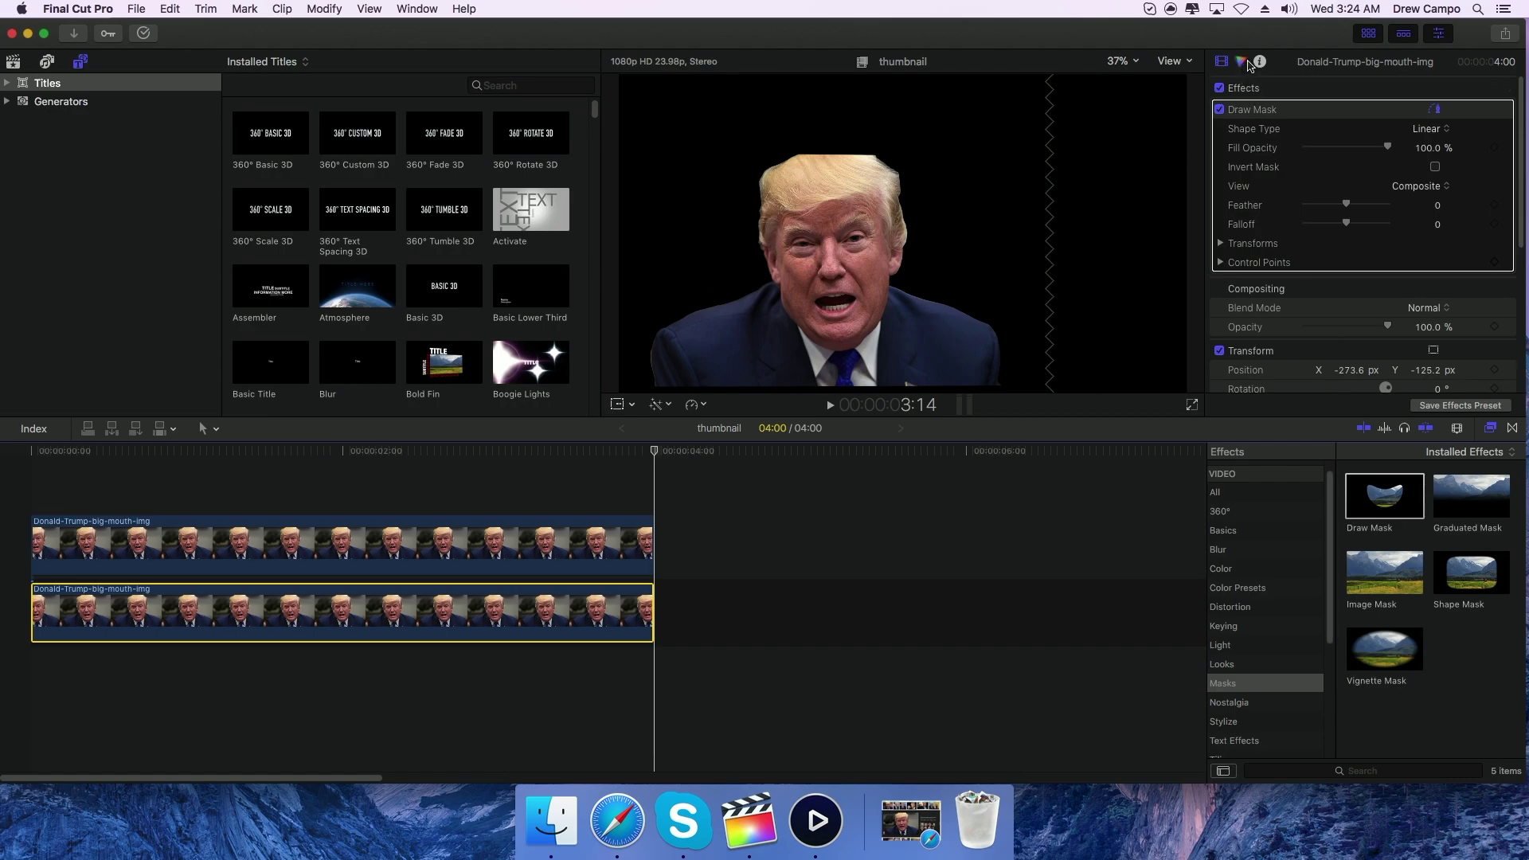
left_click(1248, 64)
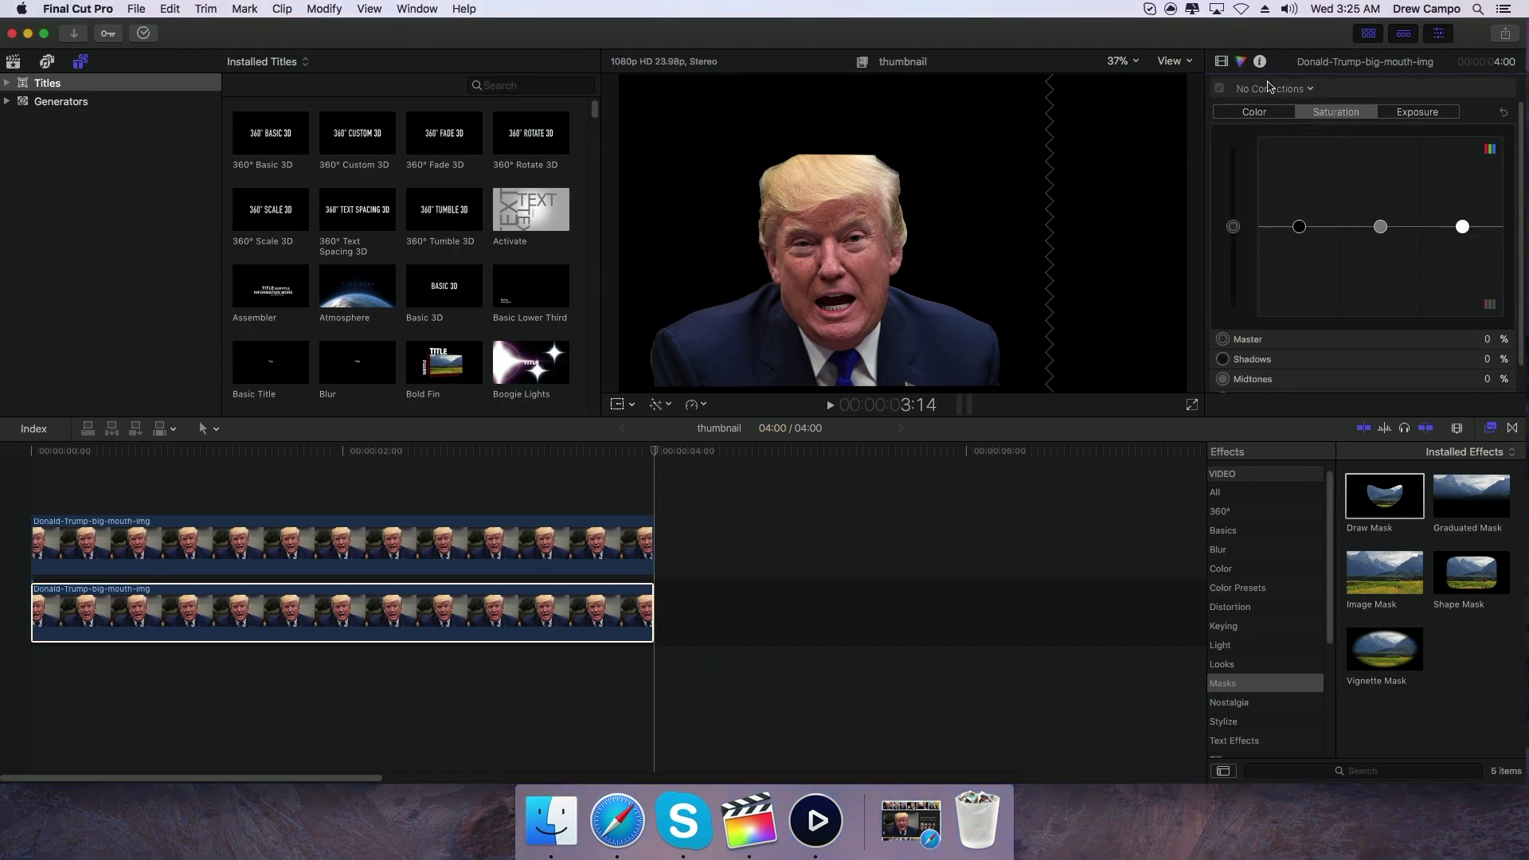
left_click(1223, 65)
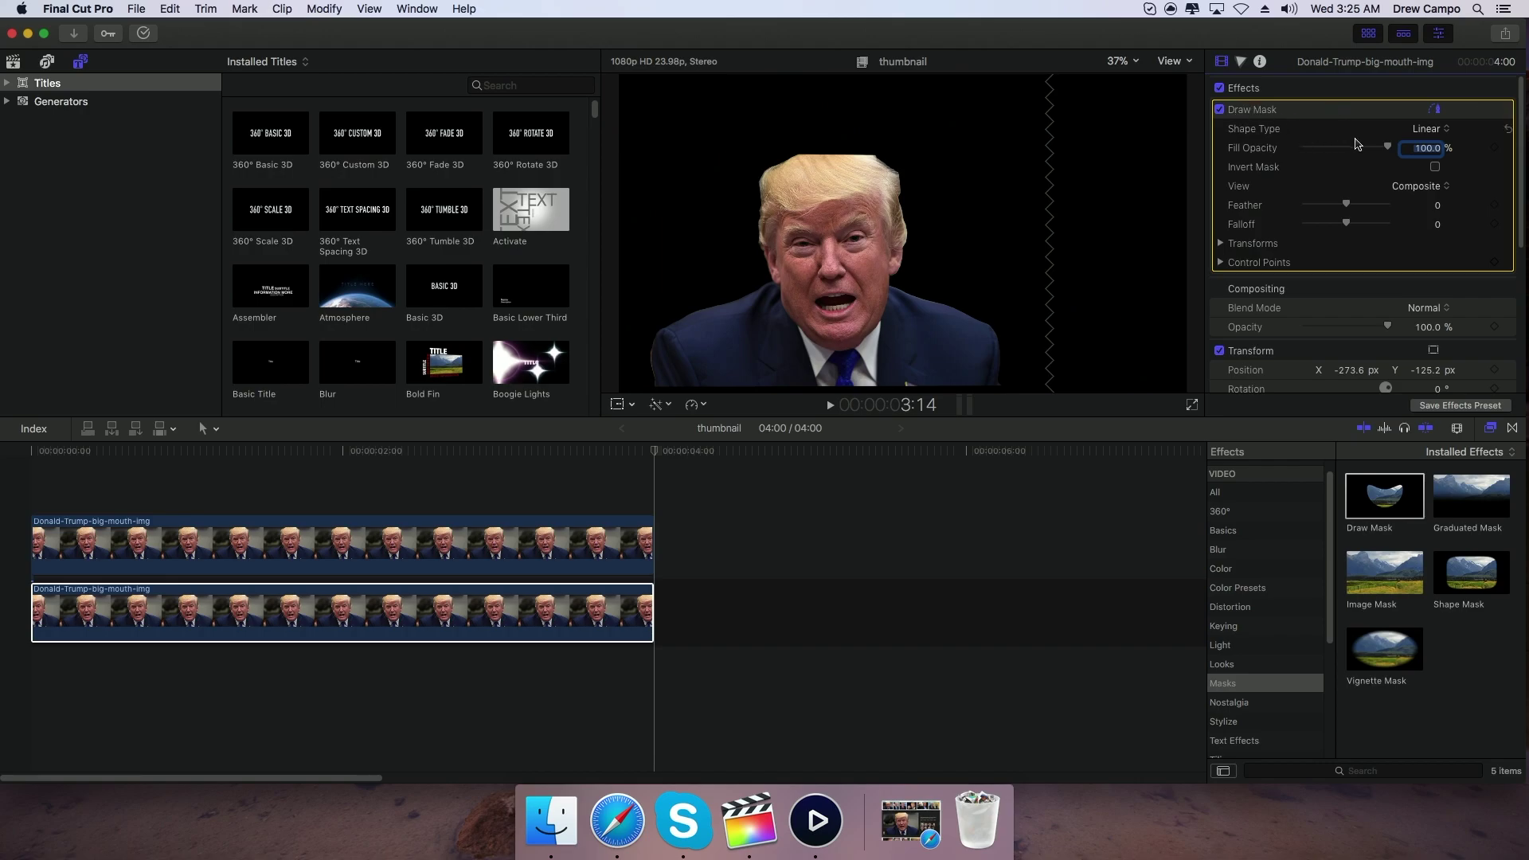
left_click(547, 614)
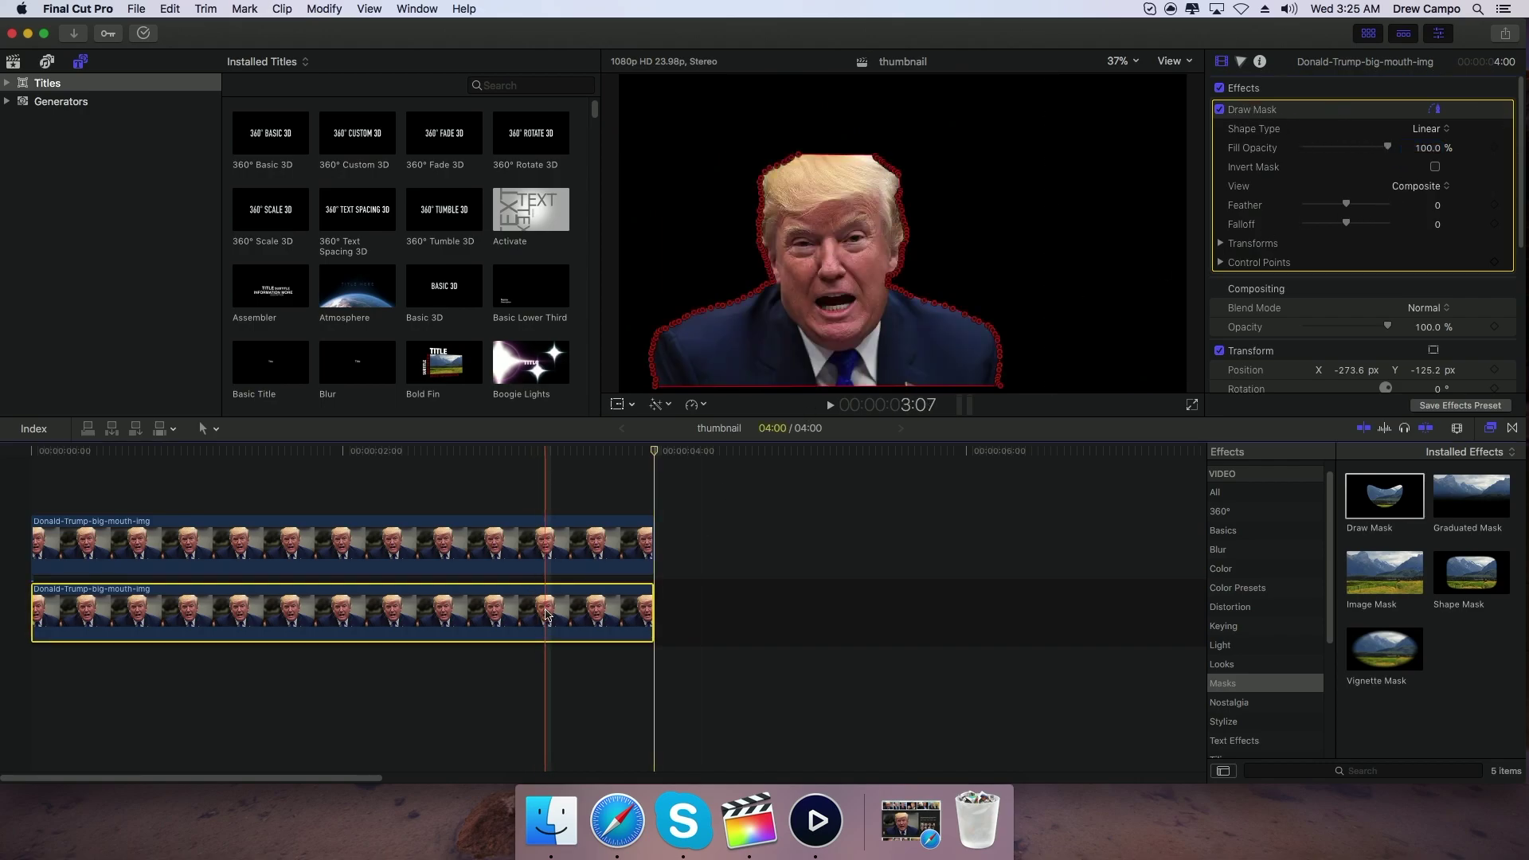
left_click(1439, 209)
left_click(1439, 209)
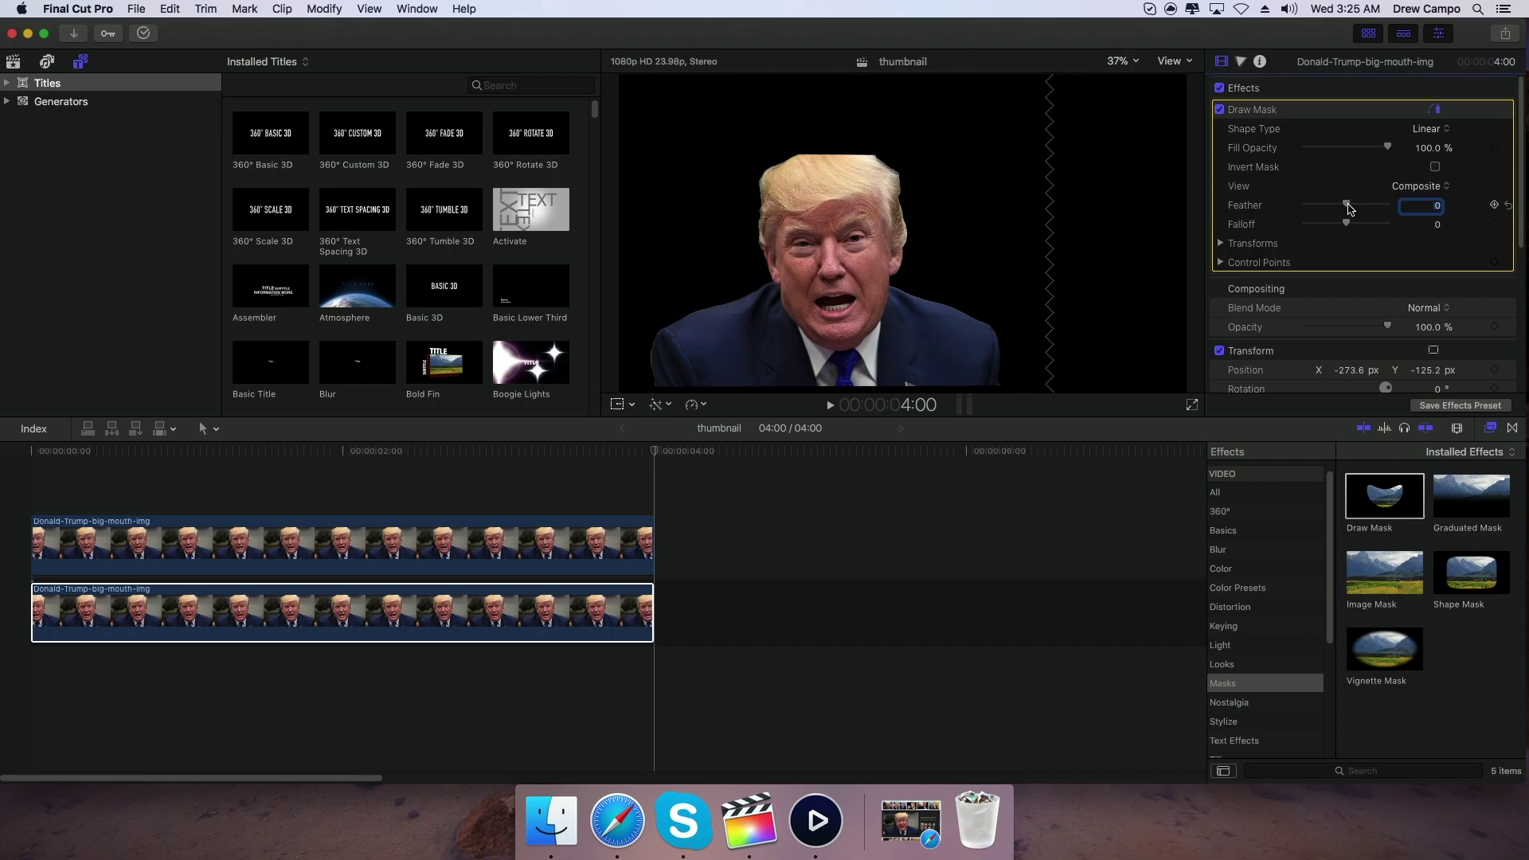
mouse_move(1349, 208)
left_mouse_down()
mouse_move(1426, 207)
mouse_move(1359, 209)
left_mouse_up()
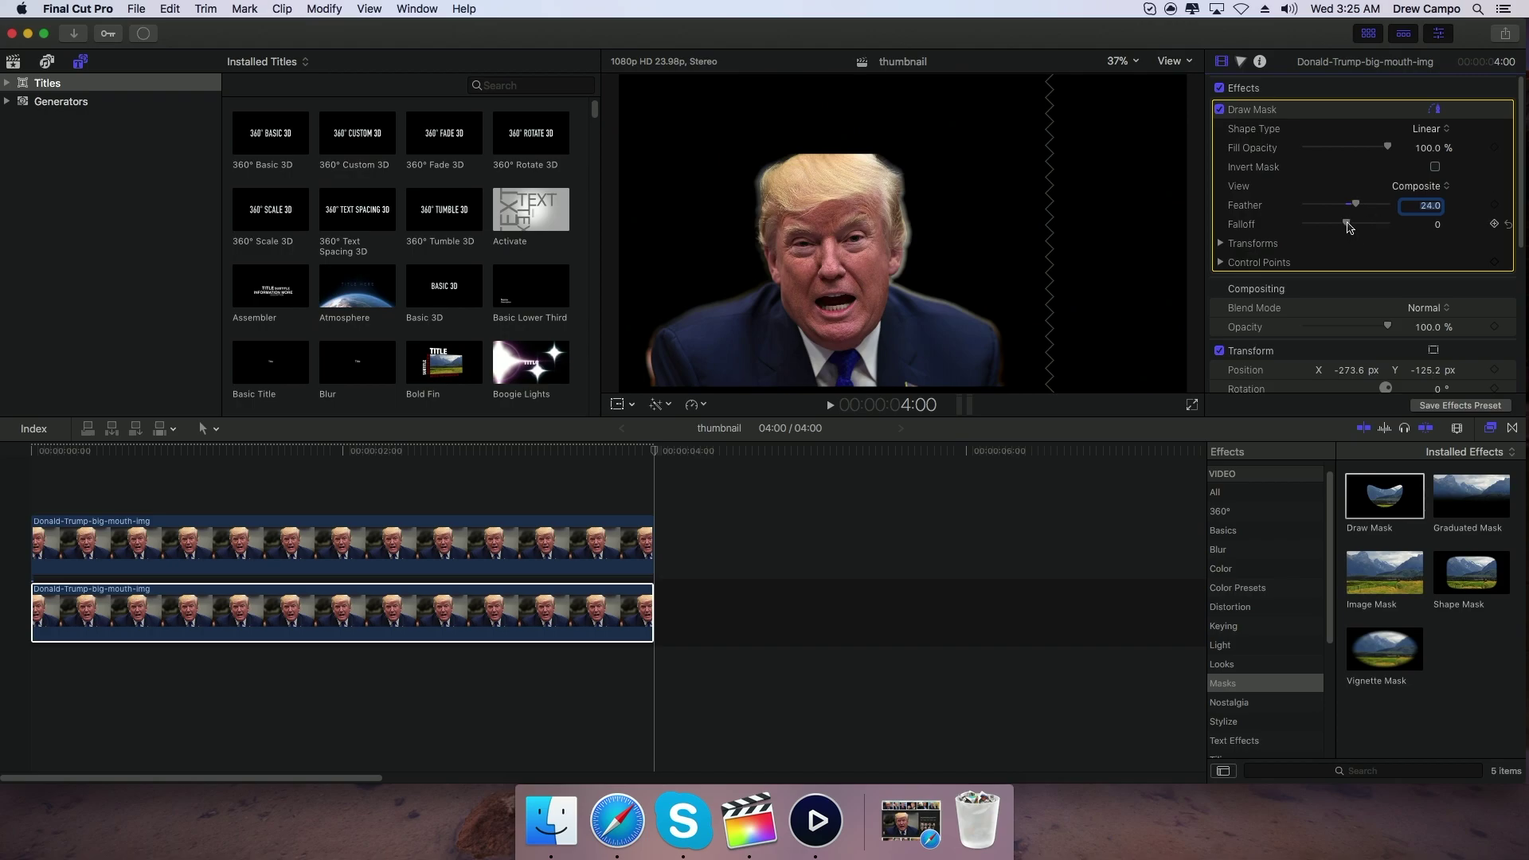
left_click_drag(1349, 227, 1424, 229)
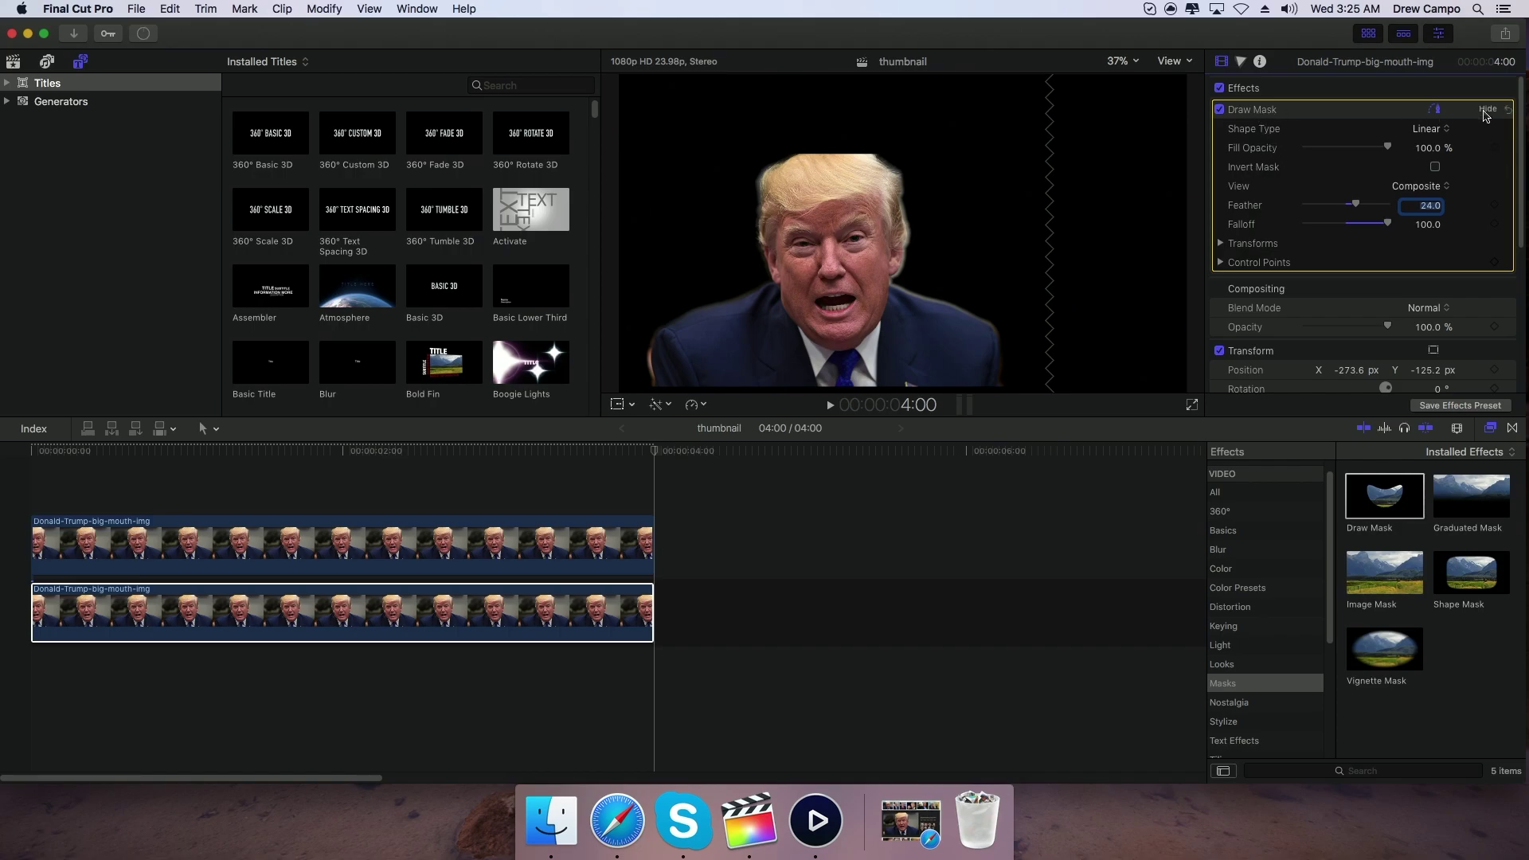
Search all video effects for "colo", apply the Color Board effect to the lower clip and select it among the clip's effects
left_click(1480, 110)
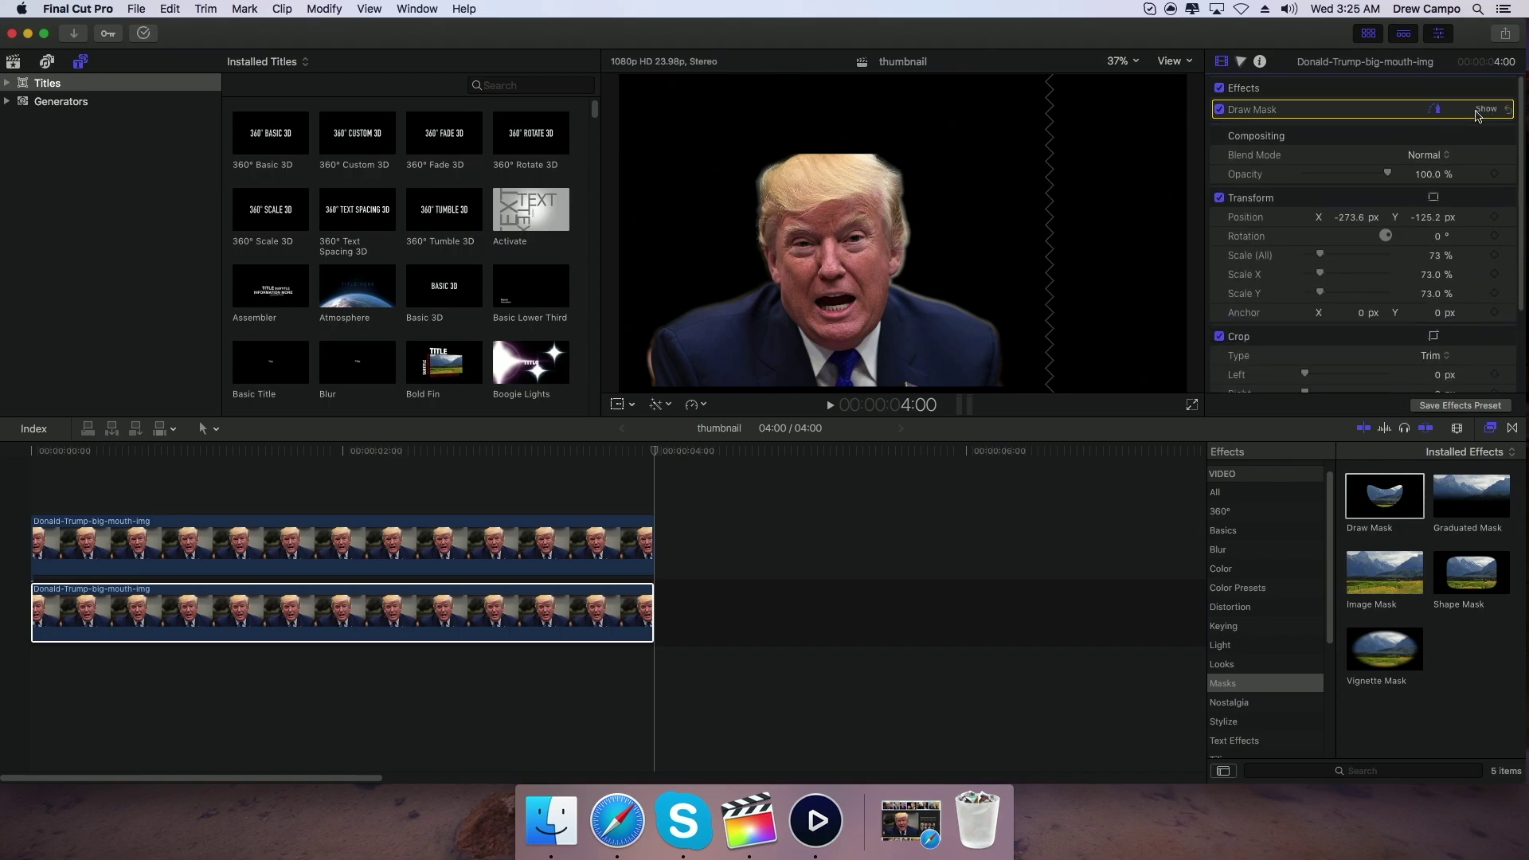
left_click(1241, 63)
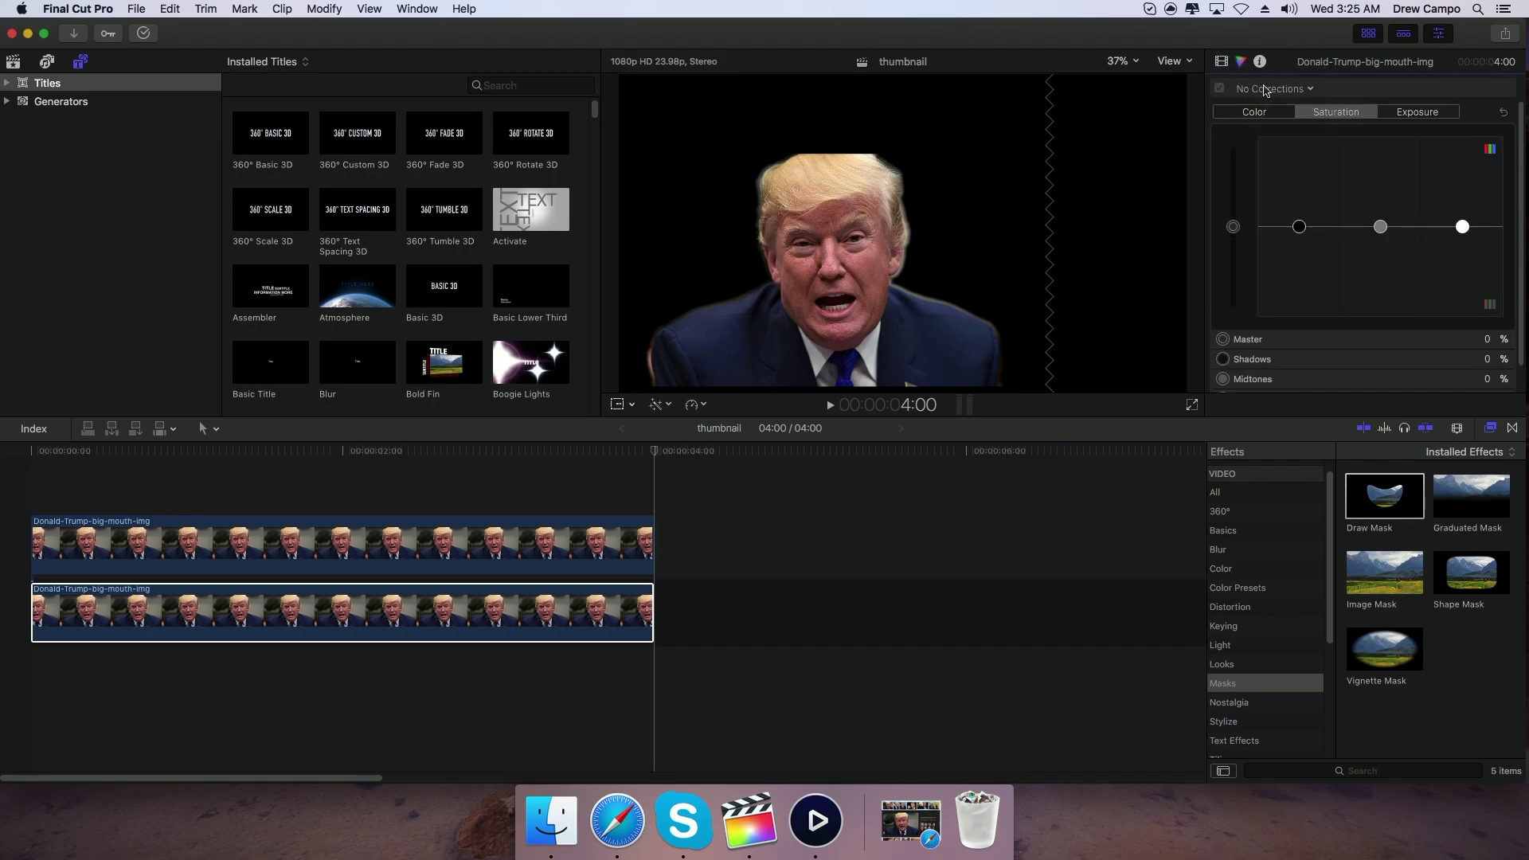
left_click(1222, 63)
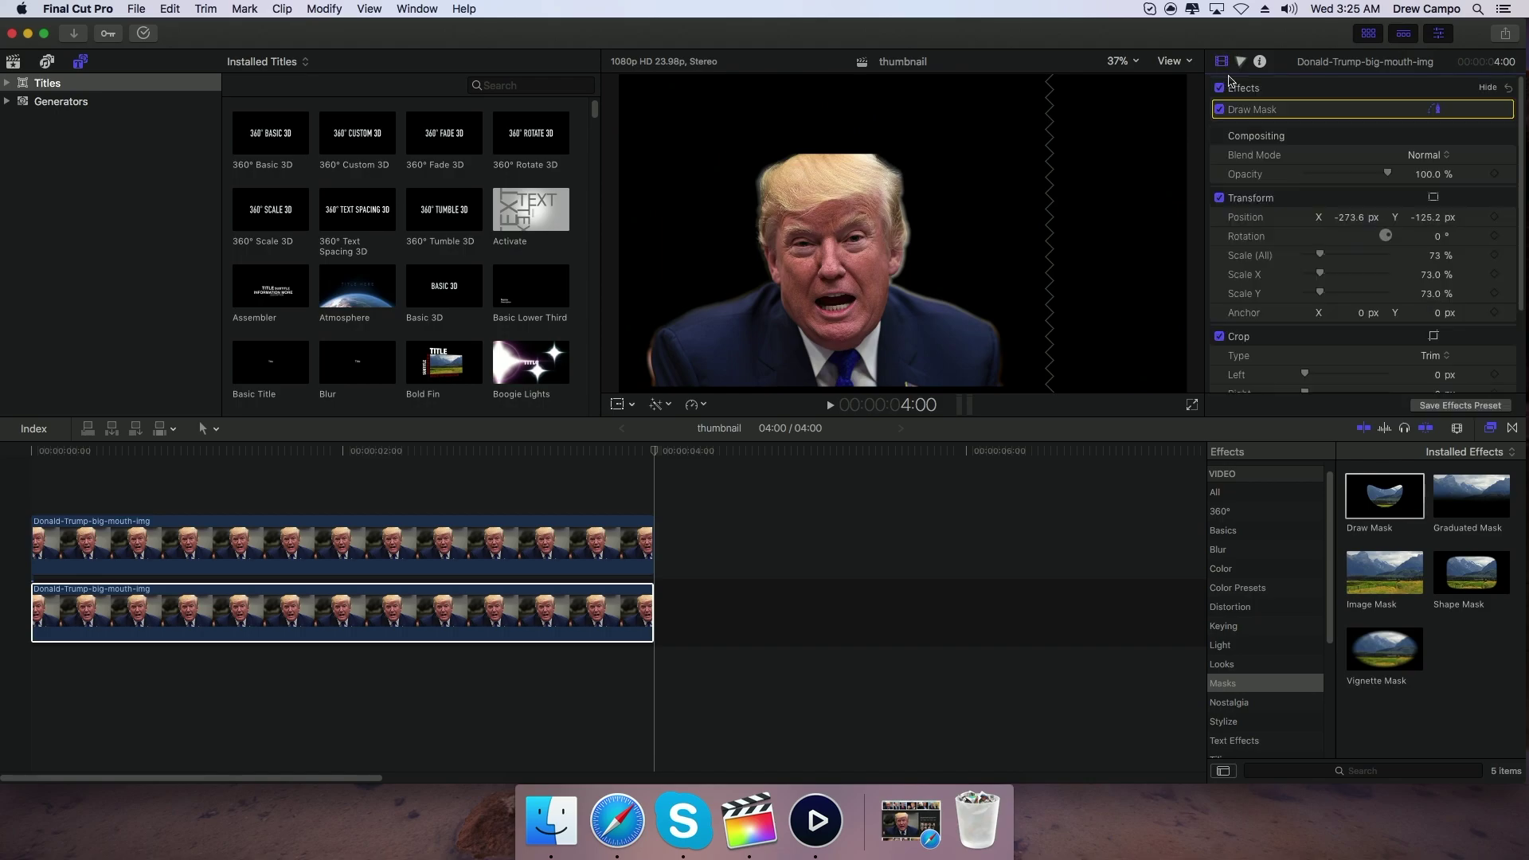
left_click(1224, 496)
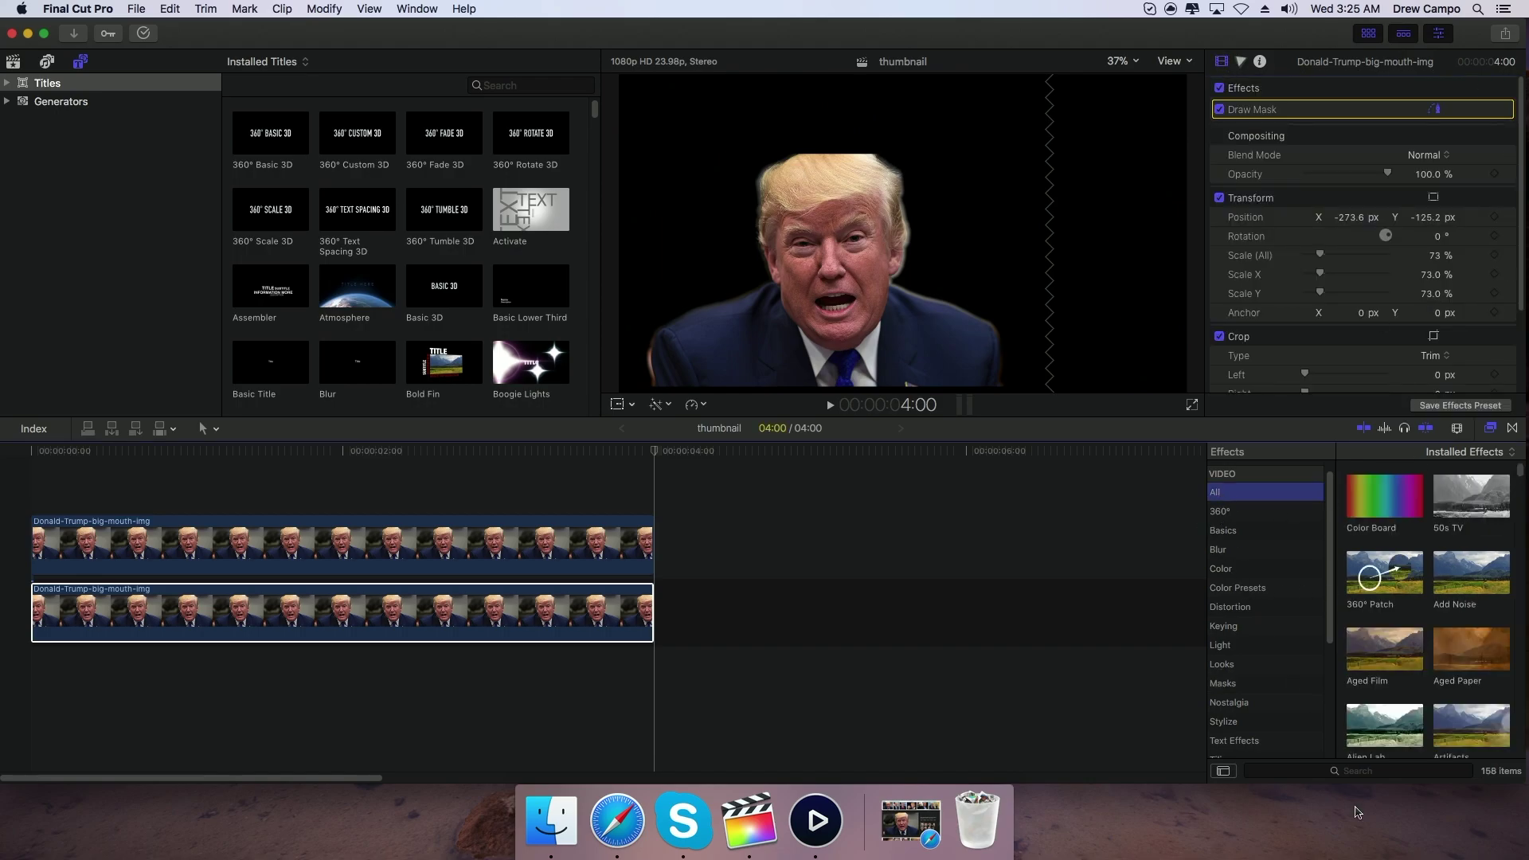
left_click(1289, 769)
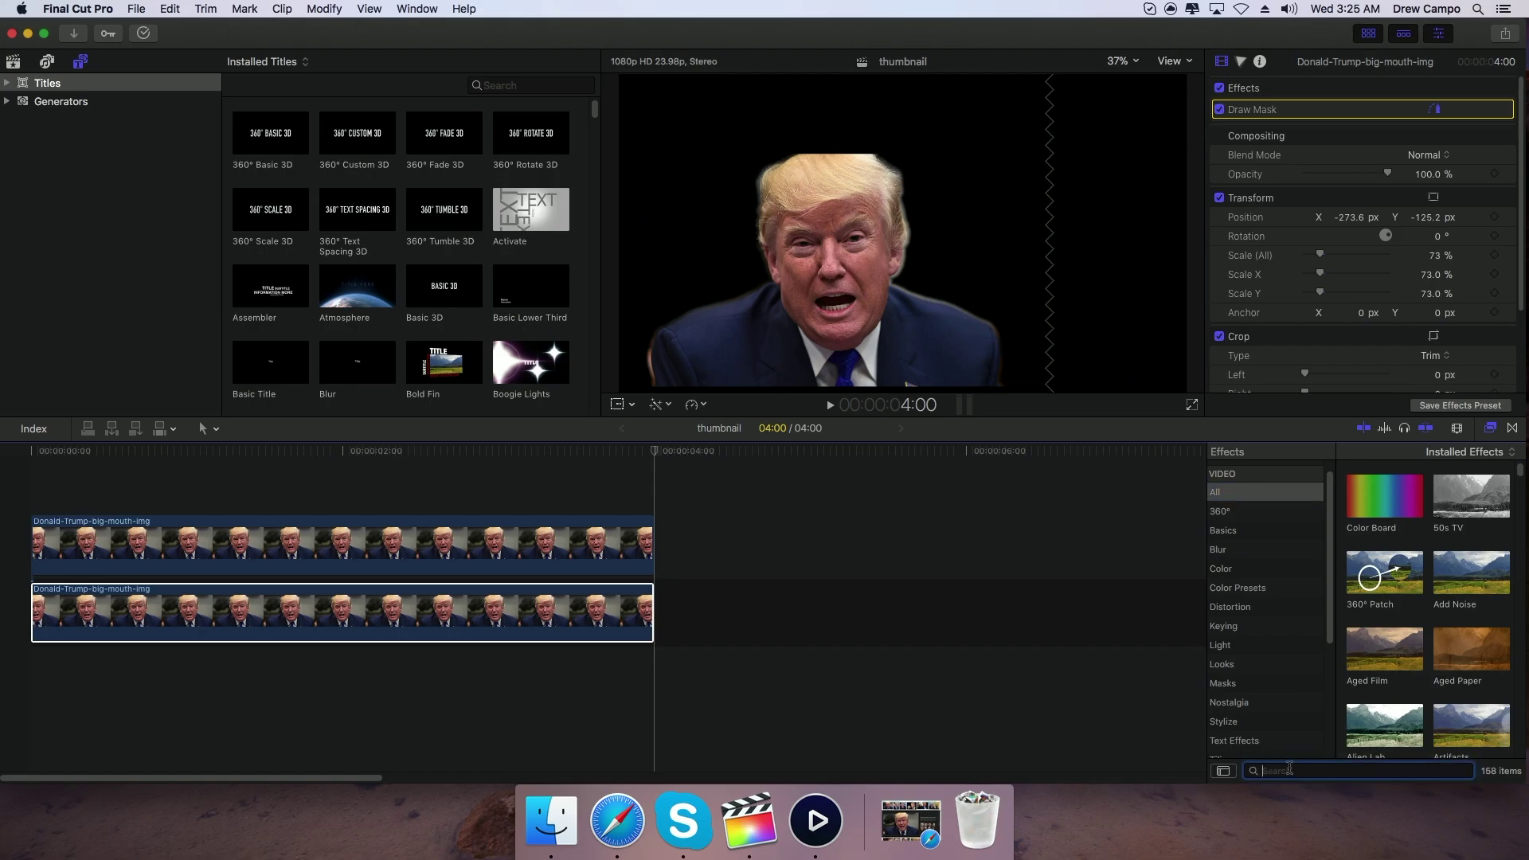
type("colo")
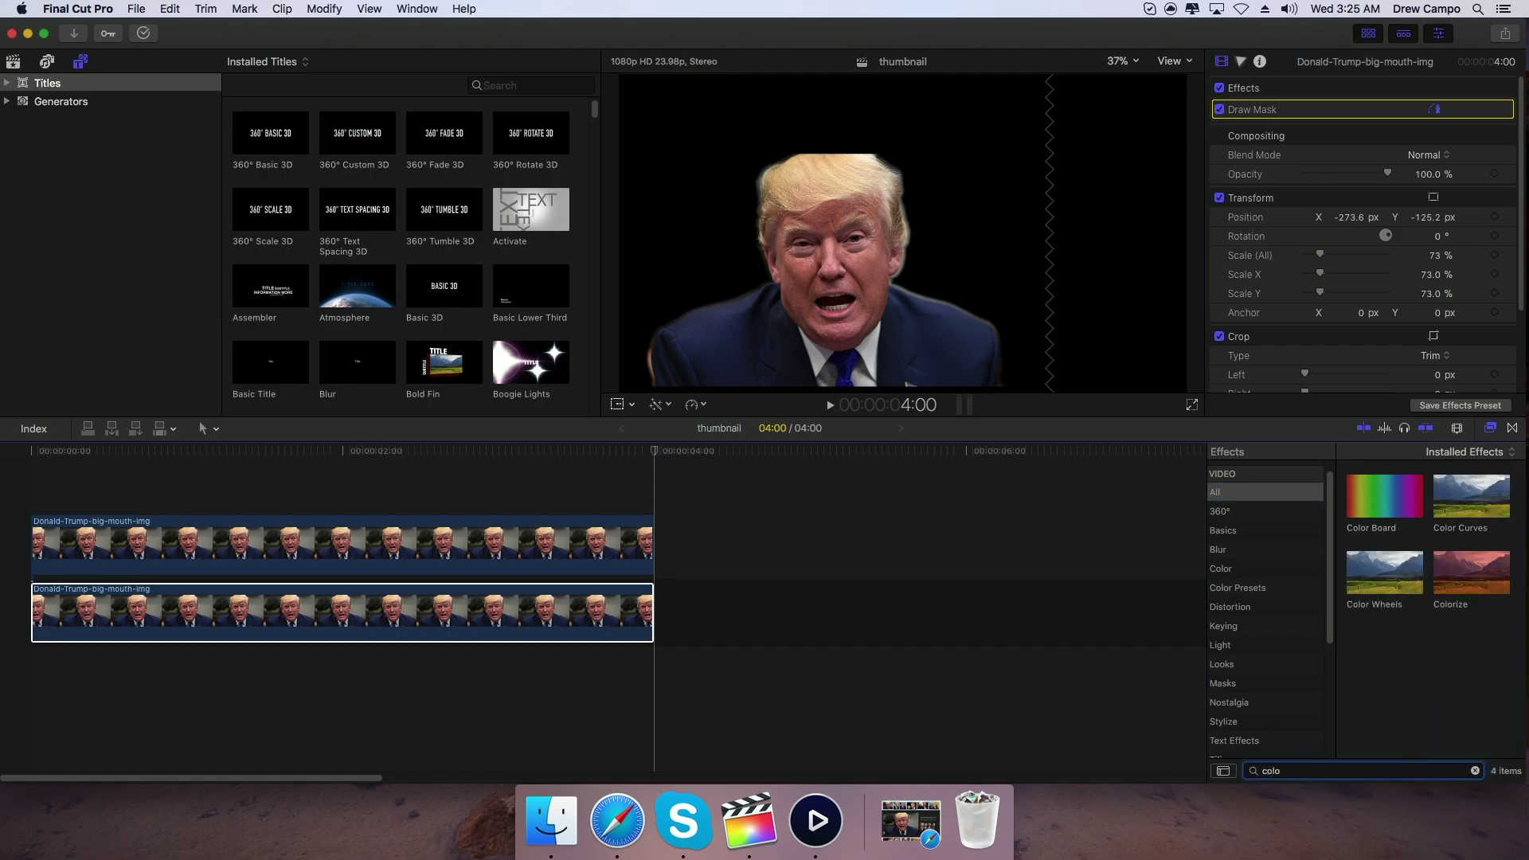
left_click_drag(1383, 507, 569, 623)
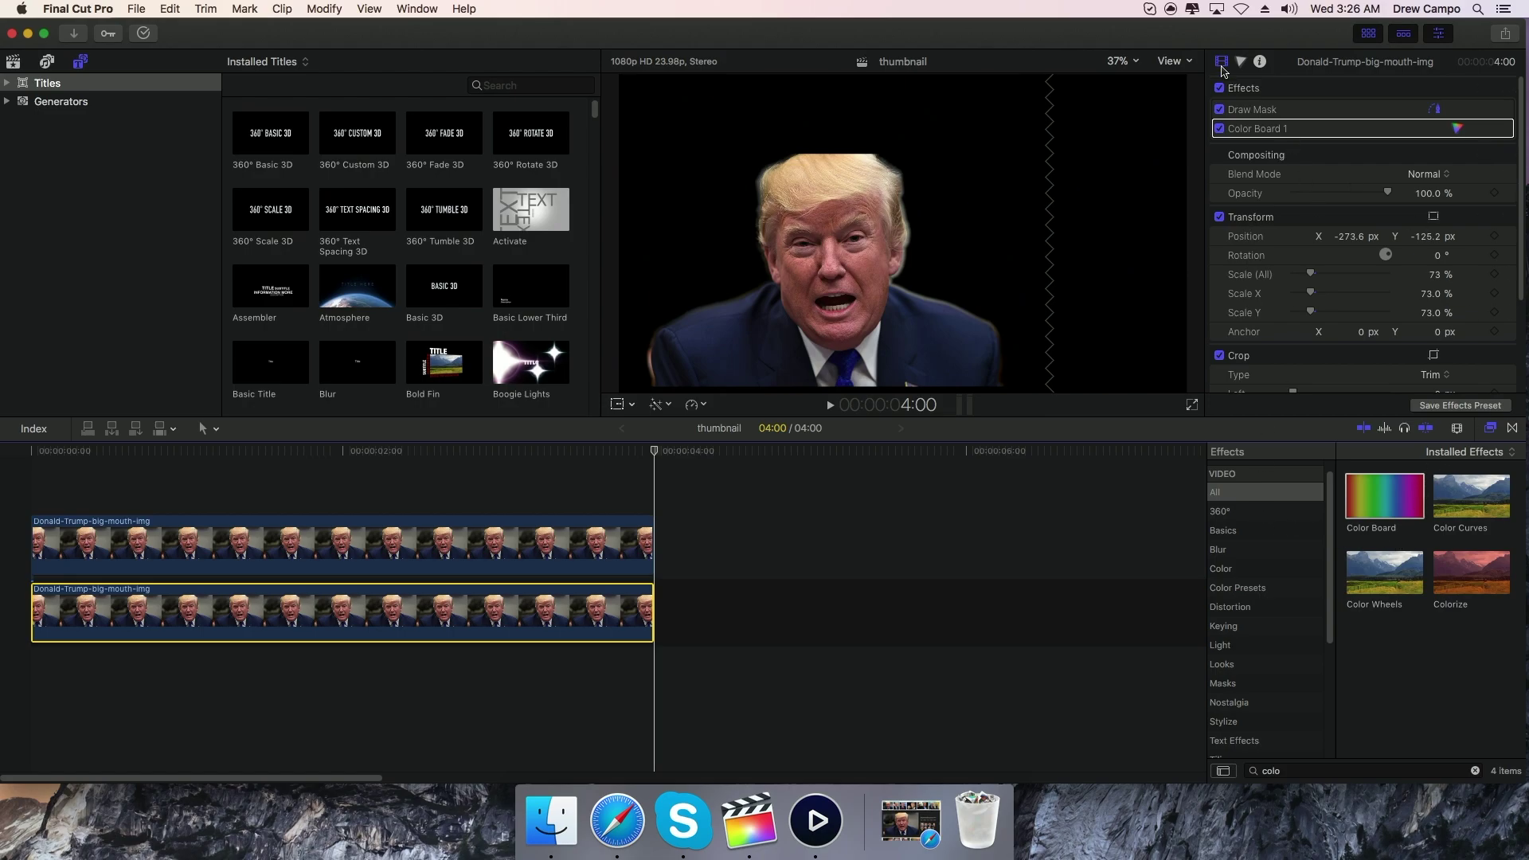
left_click(1349, 131)
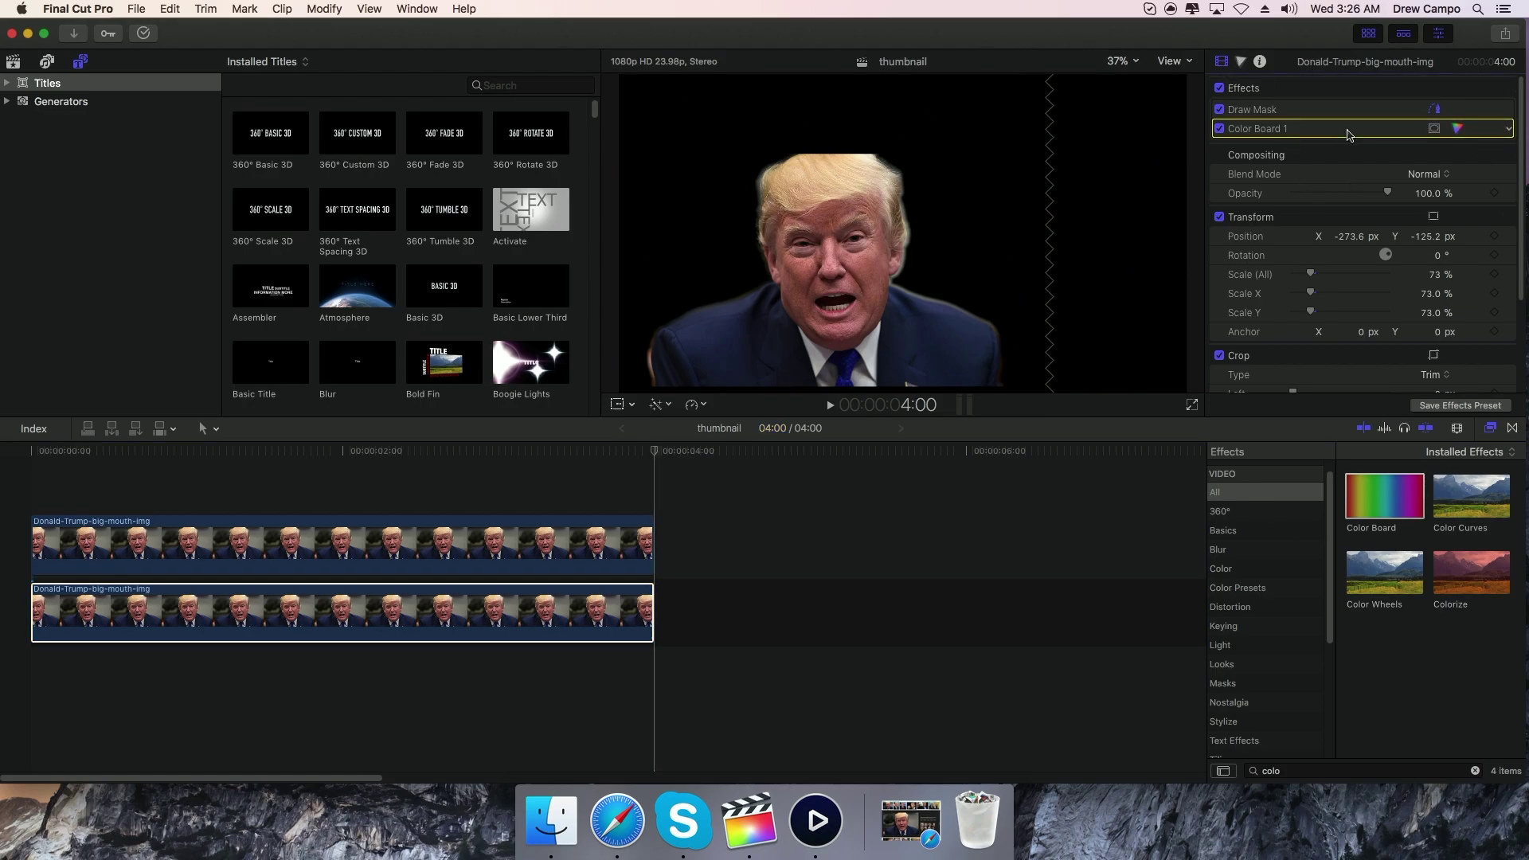